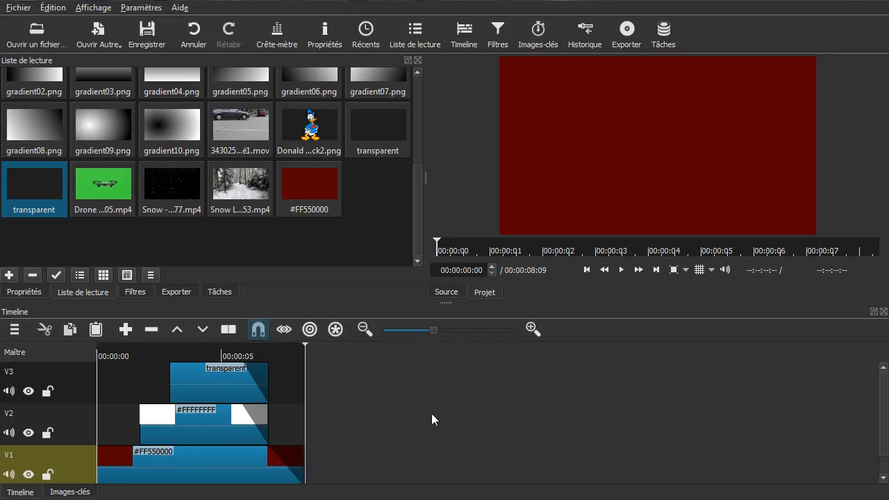
Step: Delete video tracks V3 and V2 from the timeline, keeping only V1
left_click(82, 394)
right_click(82, 394)
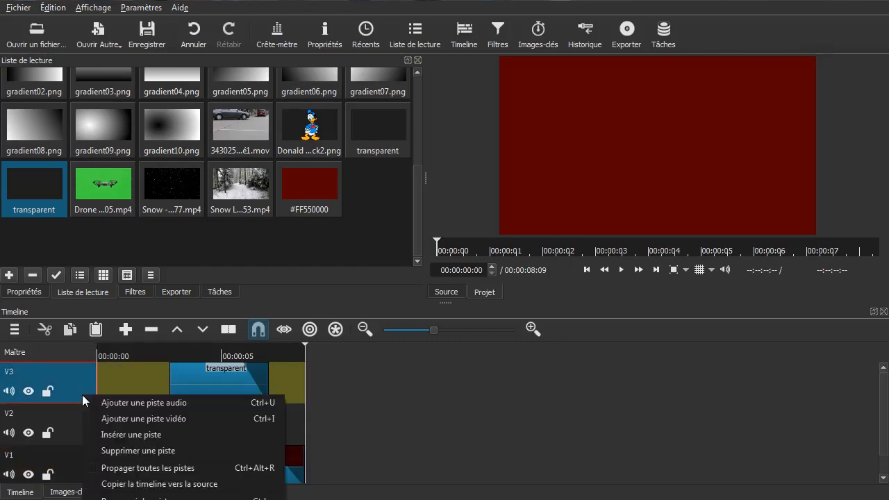
left_click(93, 450)
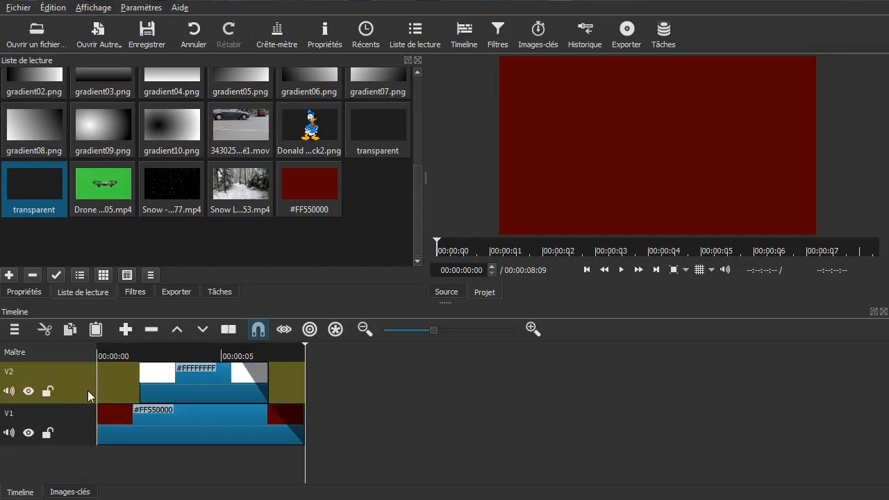
left_click(87, 392)
right_click(88, 392)
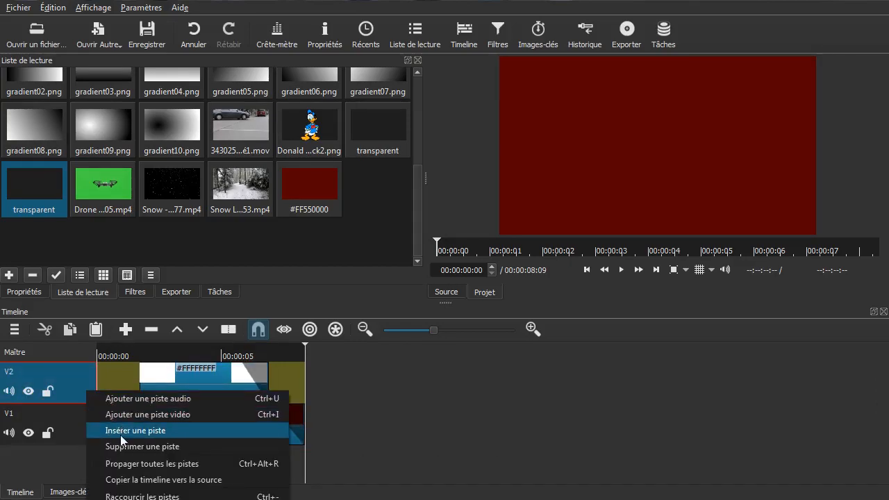
left_click(124, 448)
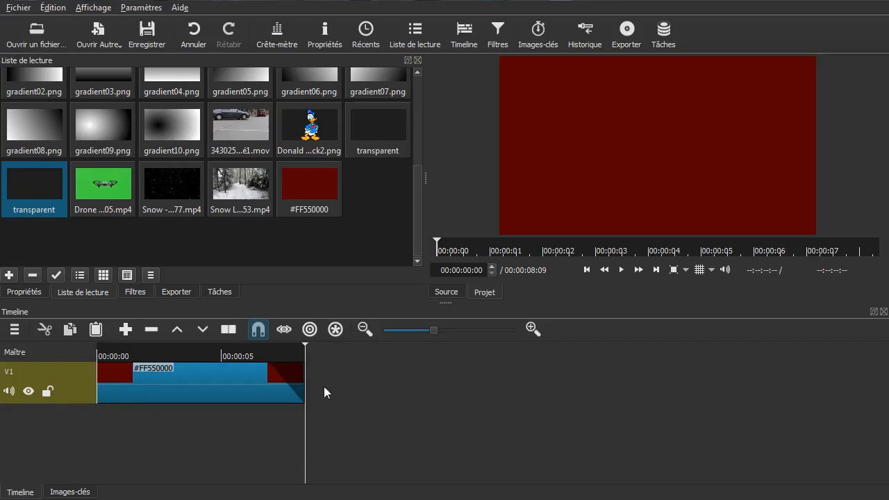
Step: Remove the video and audio fade-outs from the #FF550000 clip on V1 and extend the clip to about 22 seconds
left_click(207, 381)
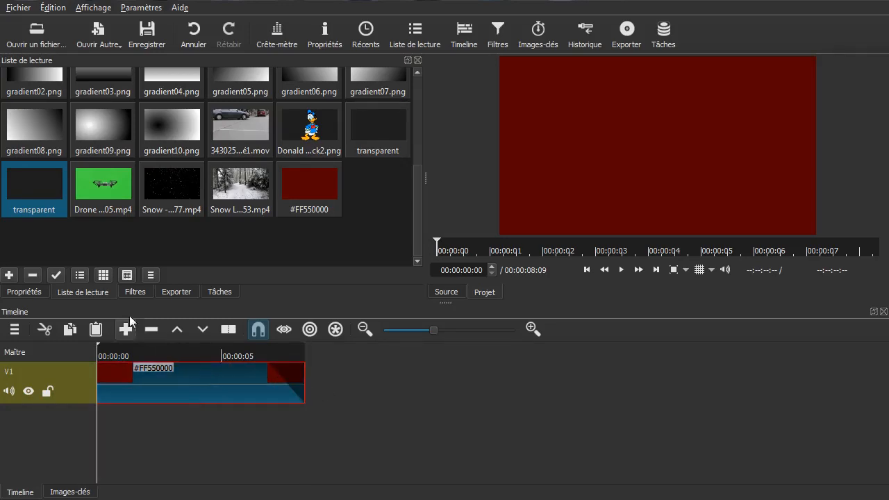
left_click(136, 293)
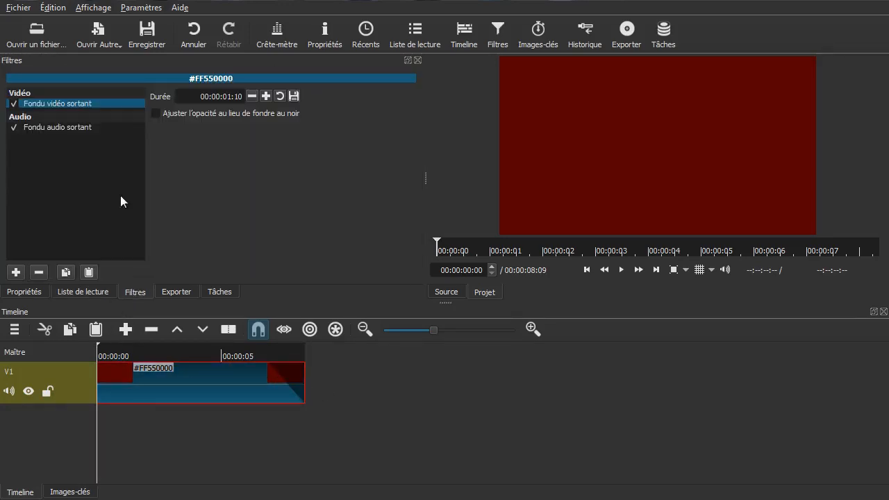
left_click(38, 272)
left_click(38, 272)
left_click_drag(303, 381, 664, 413)
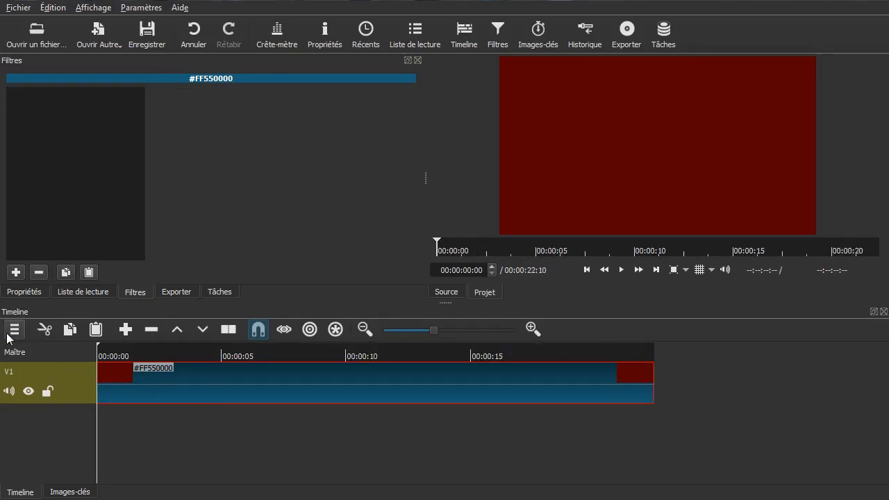
Step: Add a second video track and place the last transparent clip from the playlist on it, starting about one second in
left_click(14, 329)
left_click(33, 360)
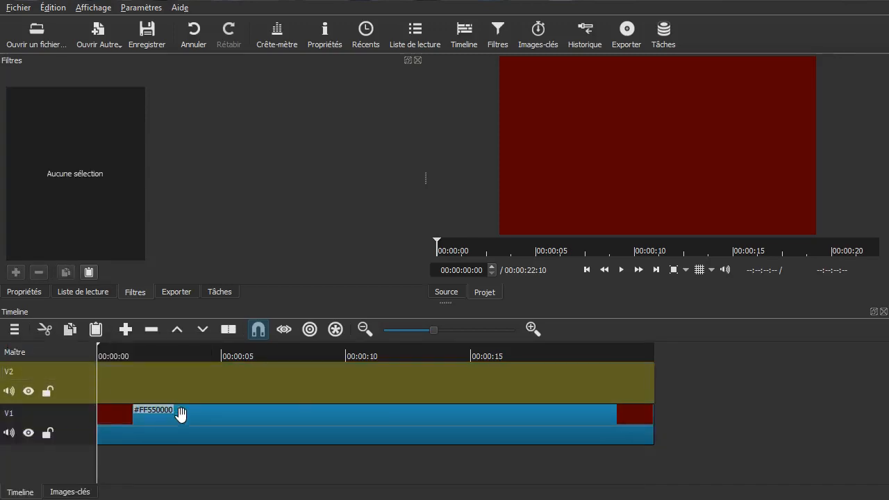
left_click(99, 297)
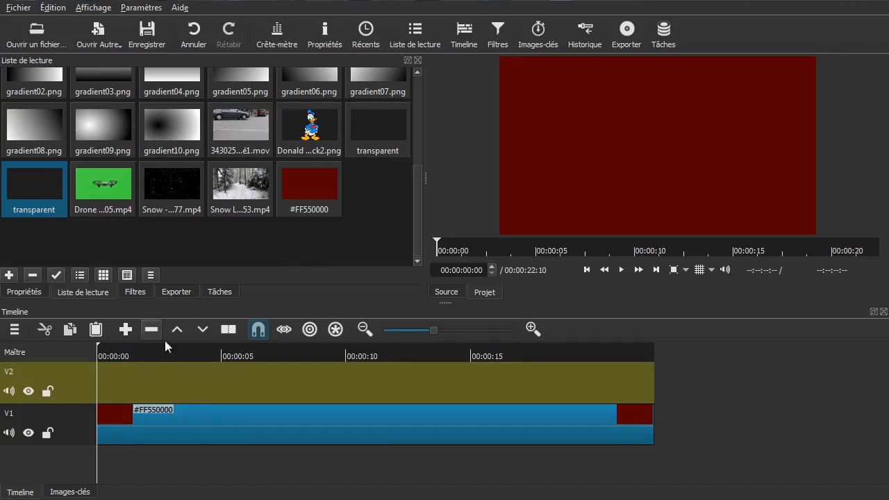
left_click(102, 33)
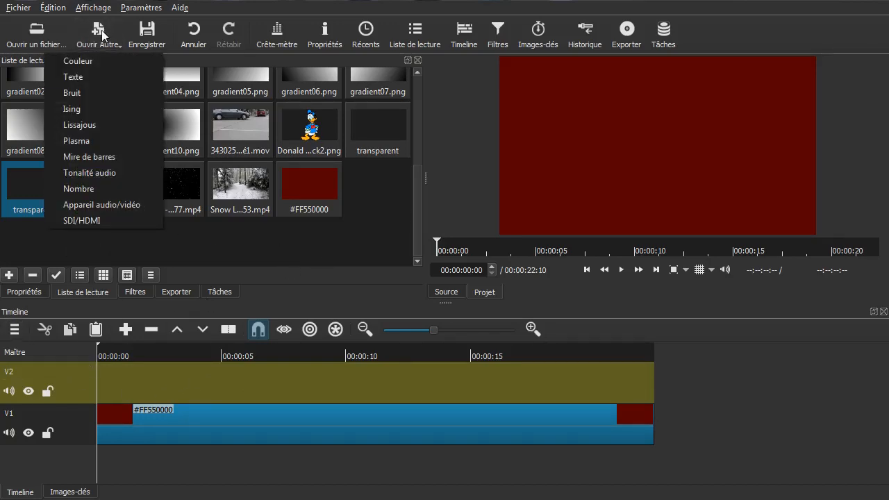
left_click(368, 244)
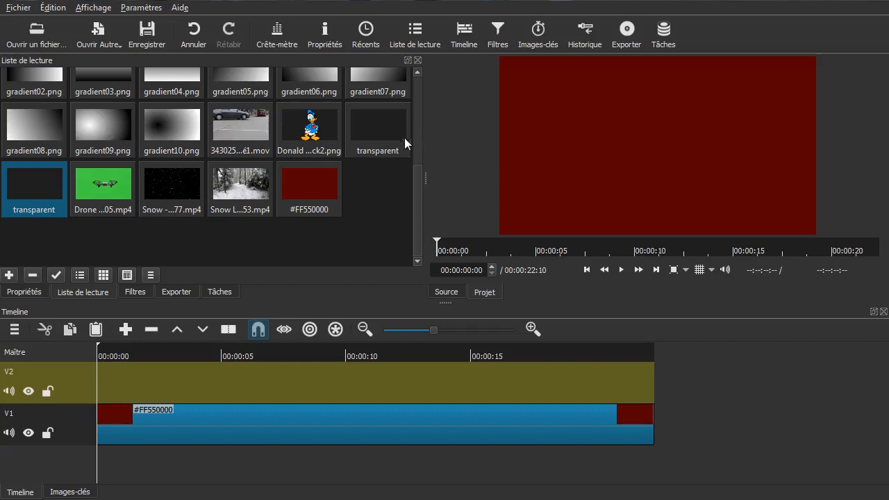
left_click(376, 130)
left_click(62, 167)
left_click_drag(31, 181, 156, 377)
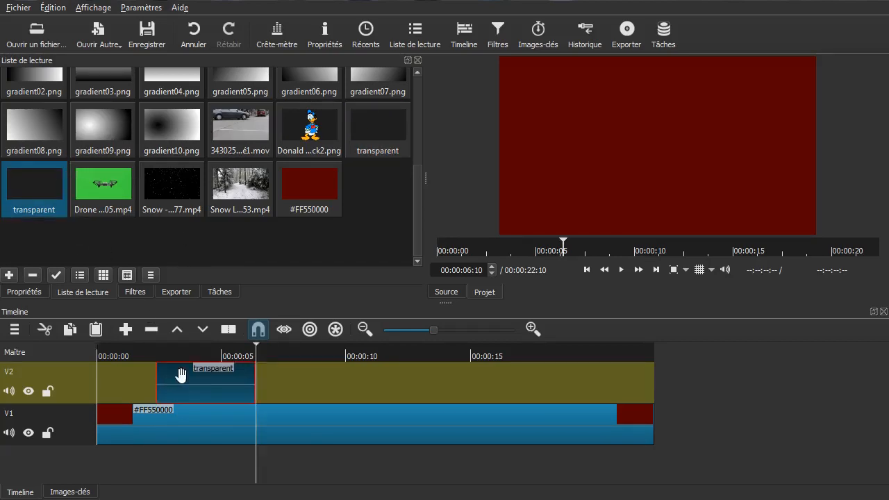
left_click_drag(238, 384, 174, 385)
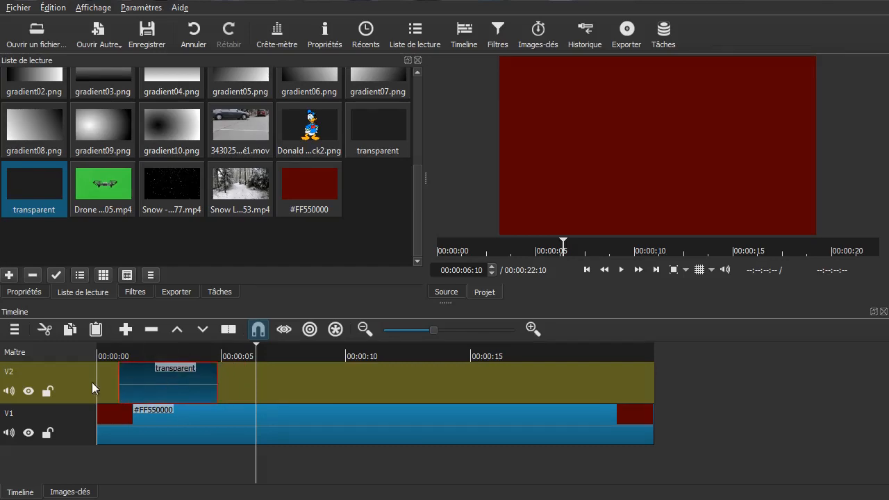
Step: Show the transparent clip's text filter at 00:00:02:04 and trim the clip's end by about one second
left_click_drag(133, 472, 151, 468)
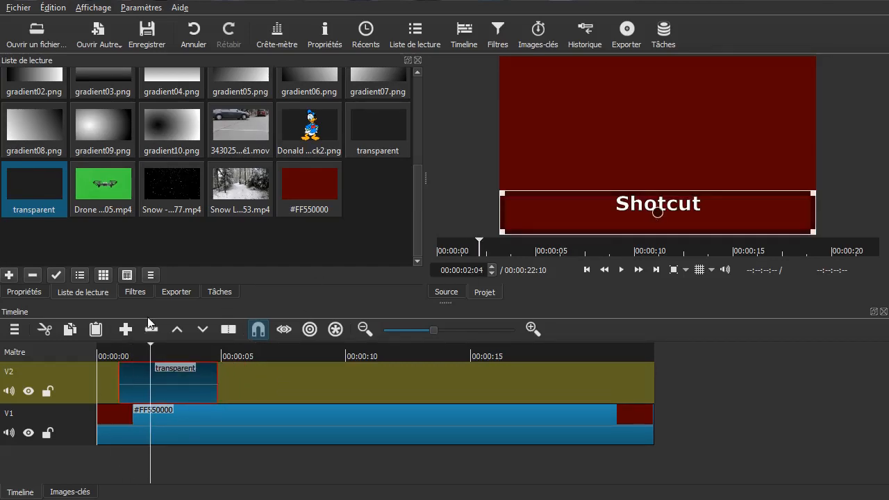
left_click(128, 294)
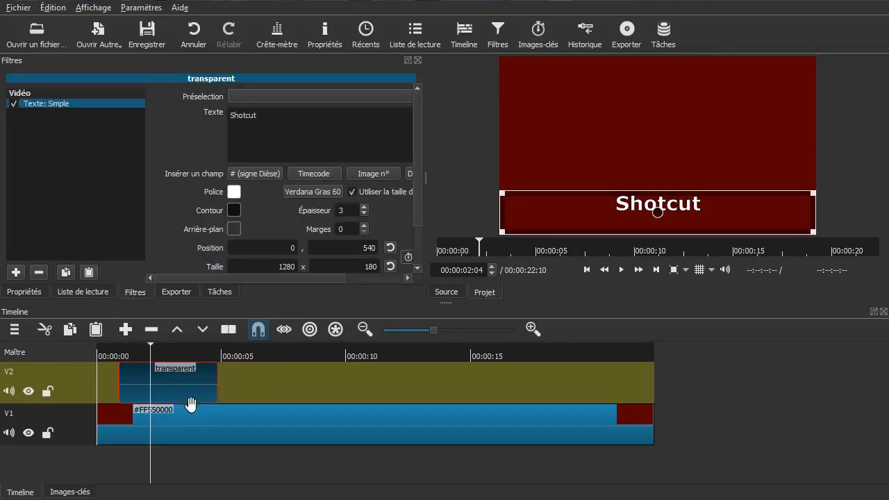
left_click_drag(216, 384, 180, 385)
Step: Enlarge the preview area by lowering the timeline divider, hiding the toolbar text labels and switching to small icons
left_click_drag(441, 305, 441, 341)
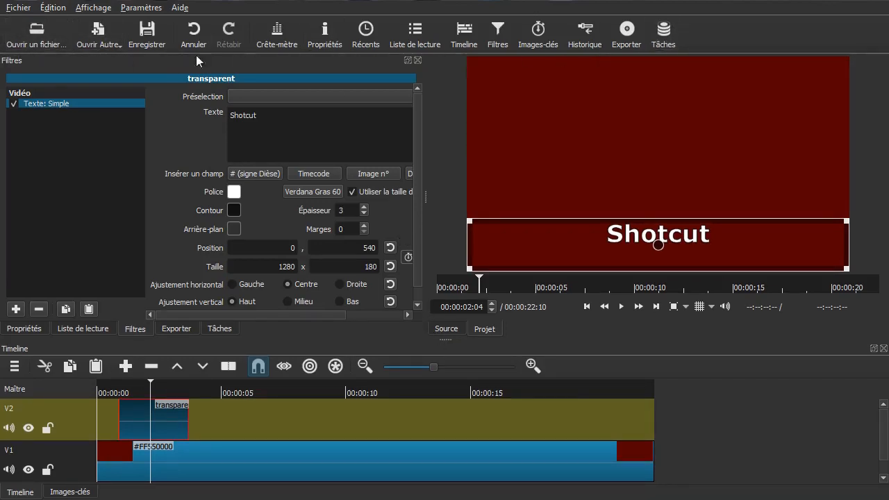
left_click(98, 9)
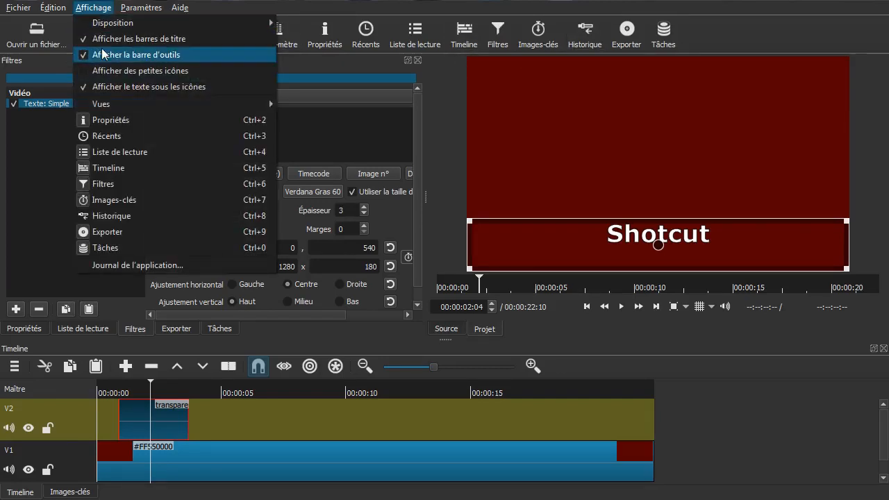
left_click(178, 89)
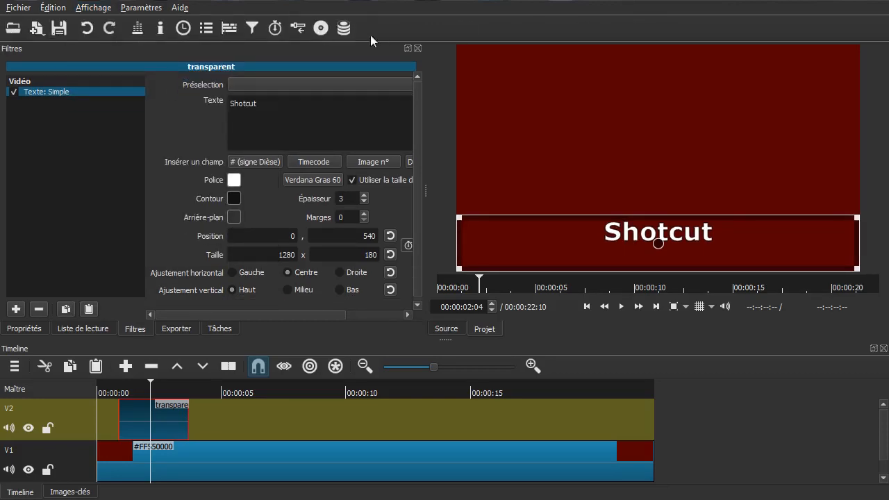
left_click(101, 7)
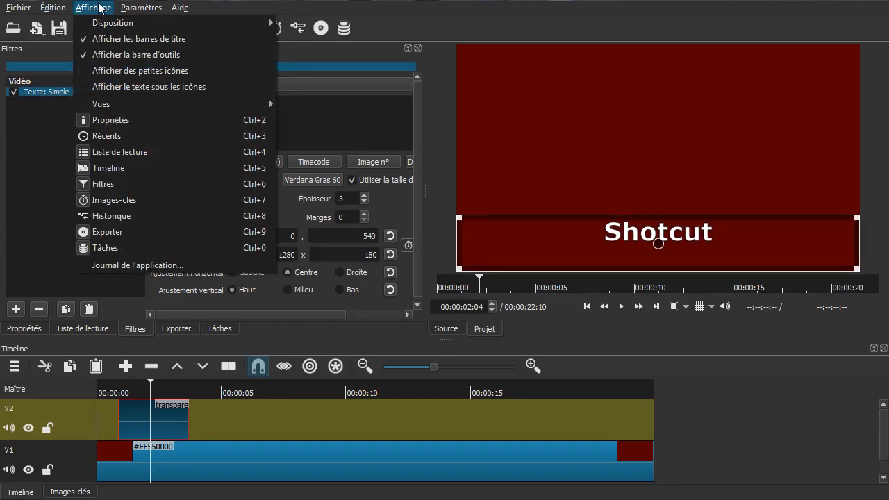
left_click(106, 71)
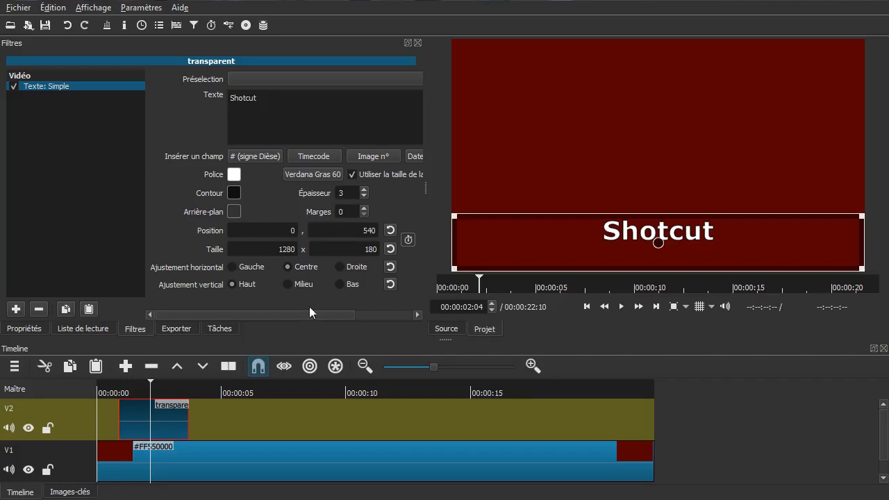
left_click_drag(444, 341, 445, 344)
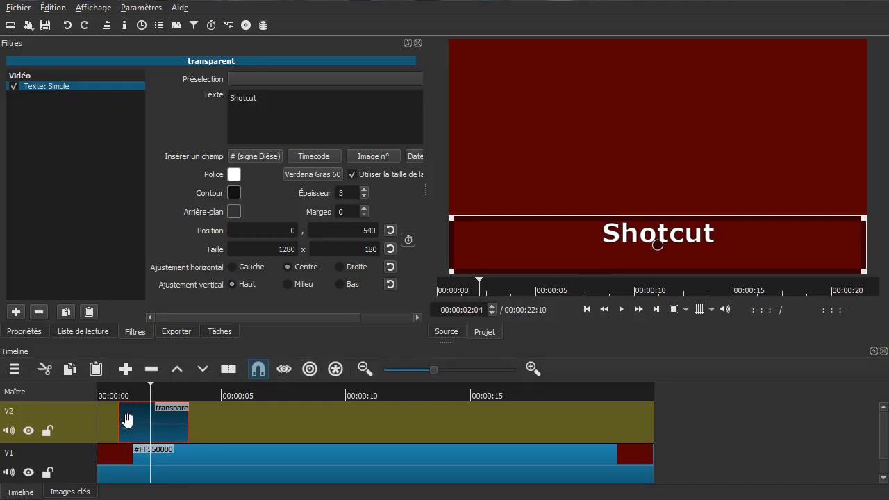
Step: Align the Shotcut text vertically to Milieu, and resize its frame to about 574 x 233 at position 321, 232
left_click(287, 286)
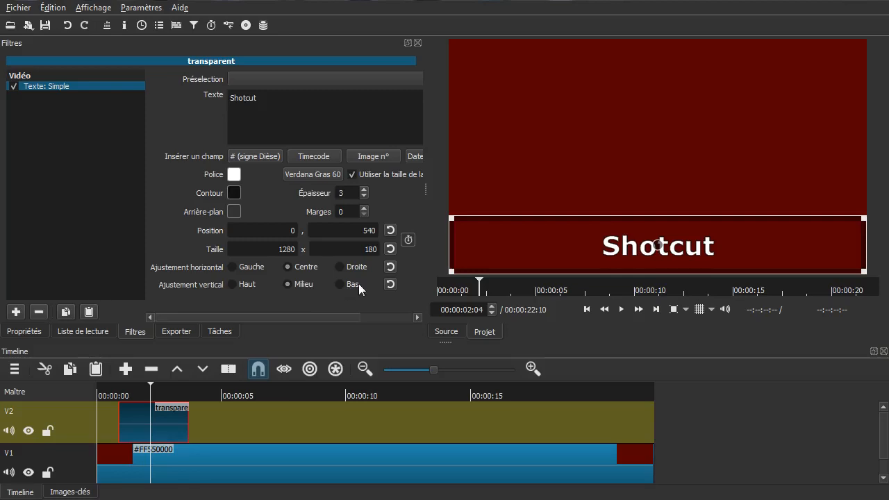
left_click_drag(452, 220, 682, 201)
left_click_drag(773, 238, 647, 154)
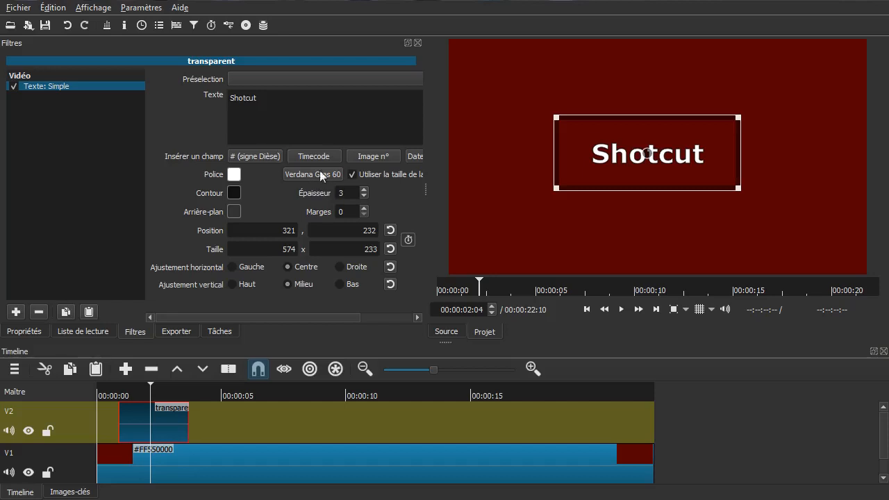
Step: Widen the filter settings area and set the text's outline thickness to 0
left_click_drag(424, 192, 498, 189)
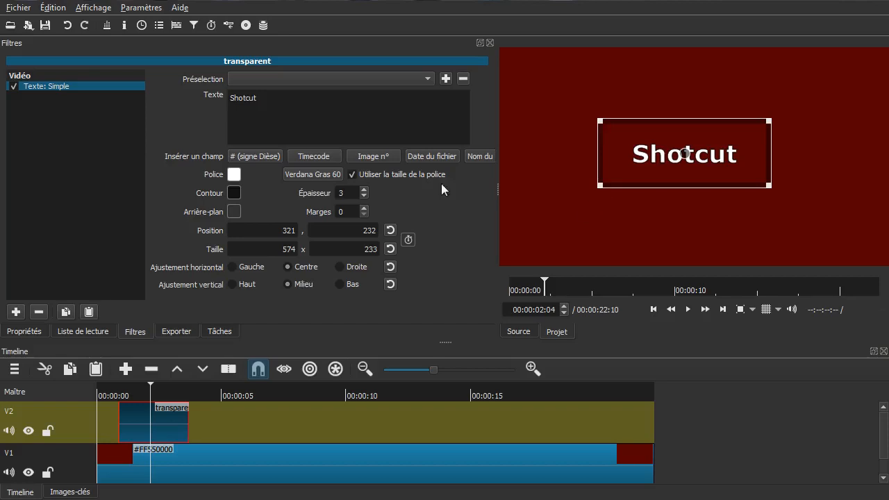
double_click(353, 194)
type("0")
key("Tab")
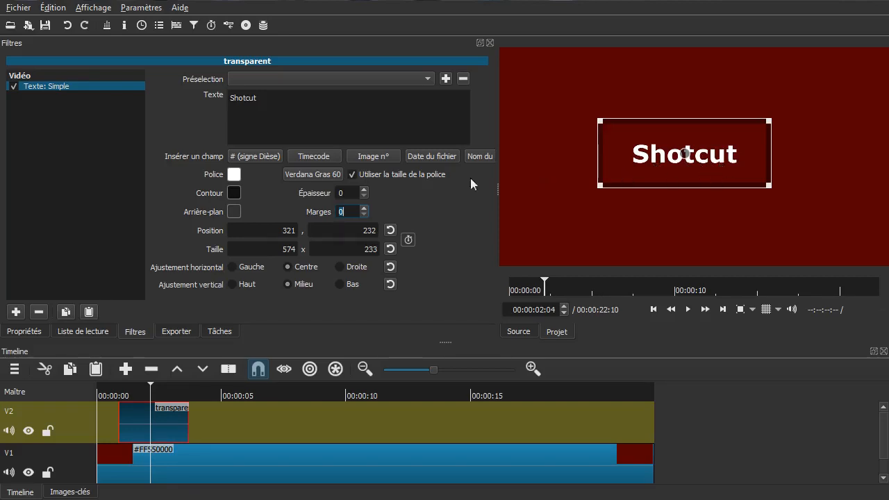
Step: Set the text background to opaque white #ffffff with an alpha channel of 255
left_click(235, 214)
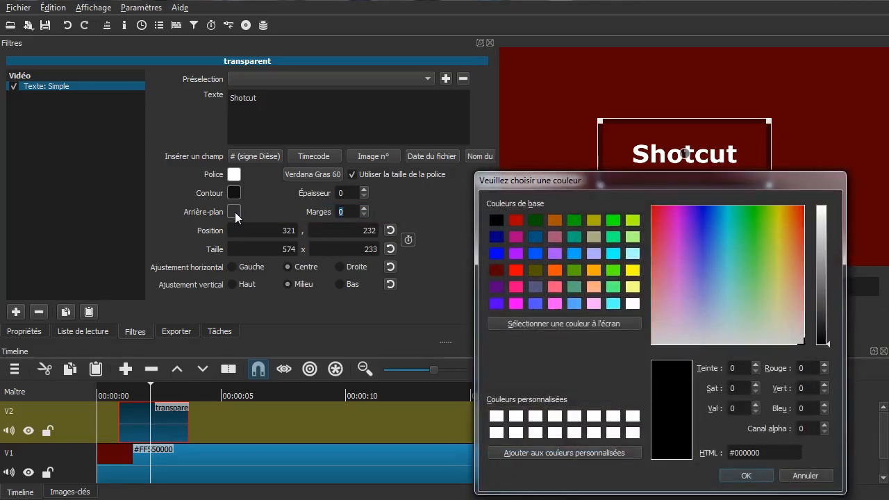
left_click(806, 428)
type("255")
left_click(630, 304)
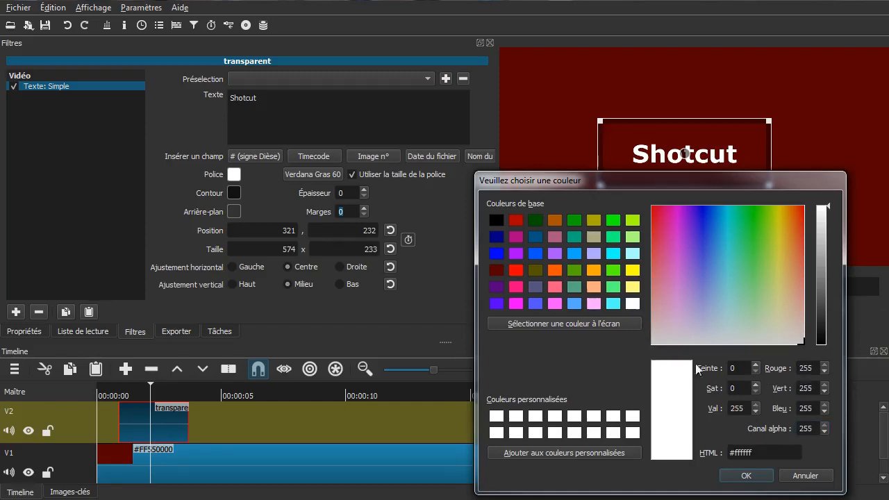
left_click(744, 476)
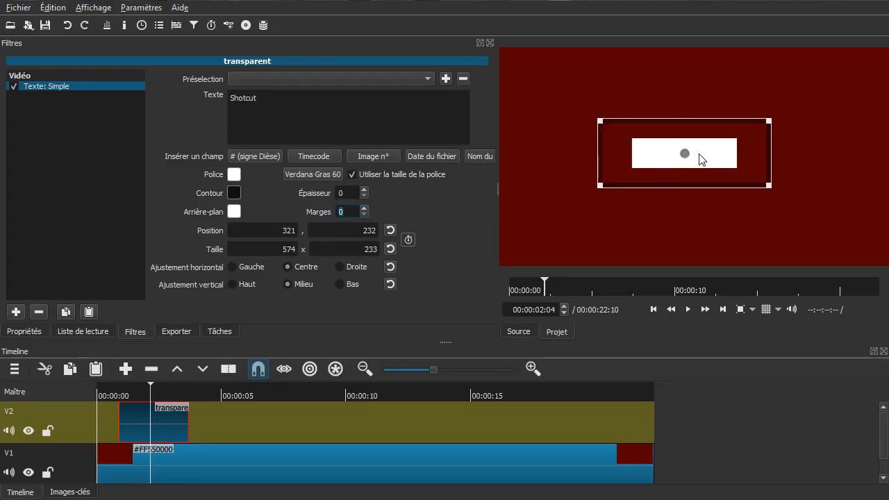
Step: Change the text's font colour to the dark red basic colour that matches the backdrop
left_click(234, 175)
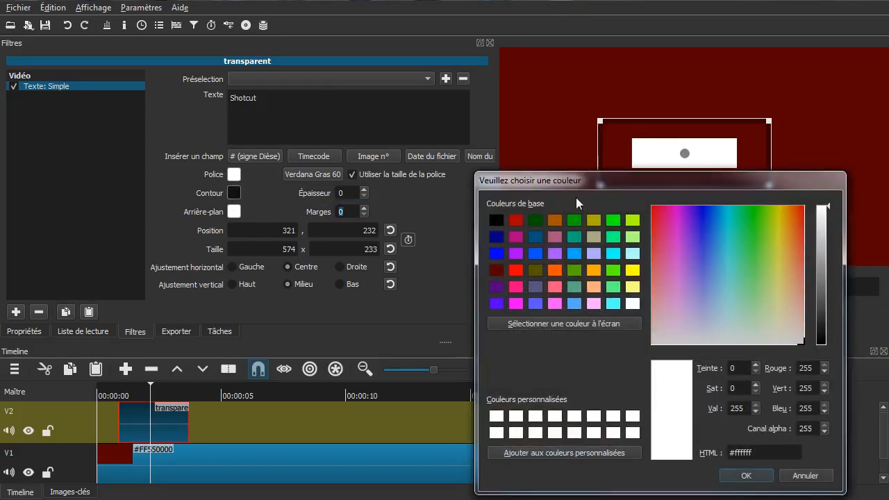
left_click(497, 269)
left_click(724, 476)
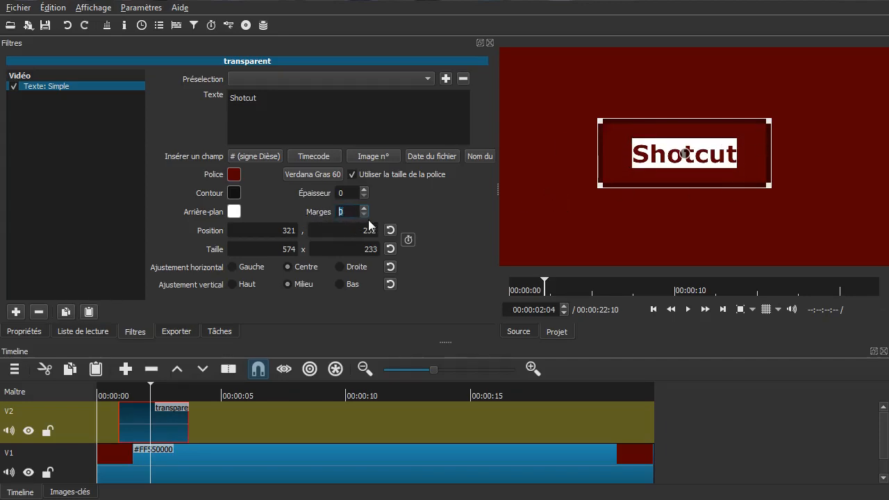
Step: Increase the margins around the text stepwise through 1 and 2 to 3
type("1")
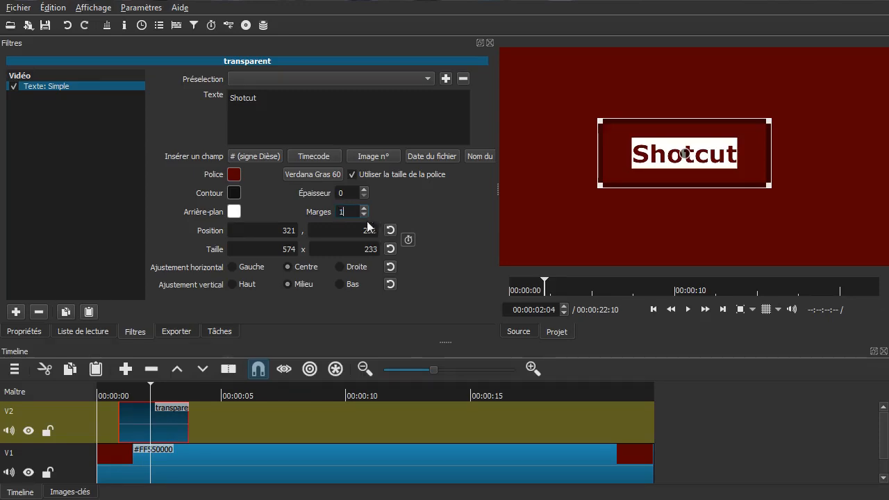
double_click(357, 195)
double_click(357, 213)
type("2")
double_click(351, 212)
type("3")
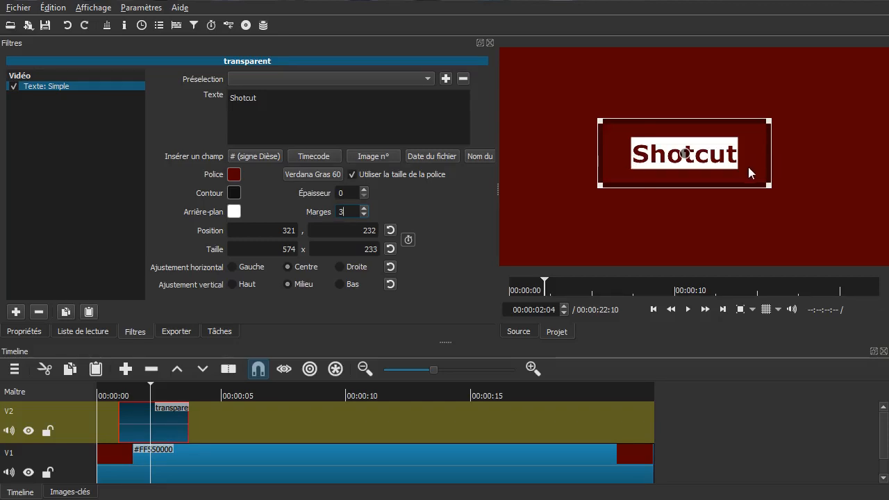
Step: Add a space after and before the word Shotcut, and shrink its frame to about 496 x 171 at position 399, 294
left_click(458, 108)
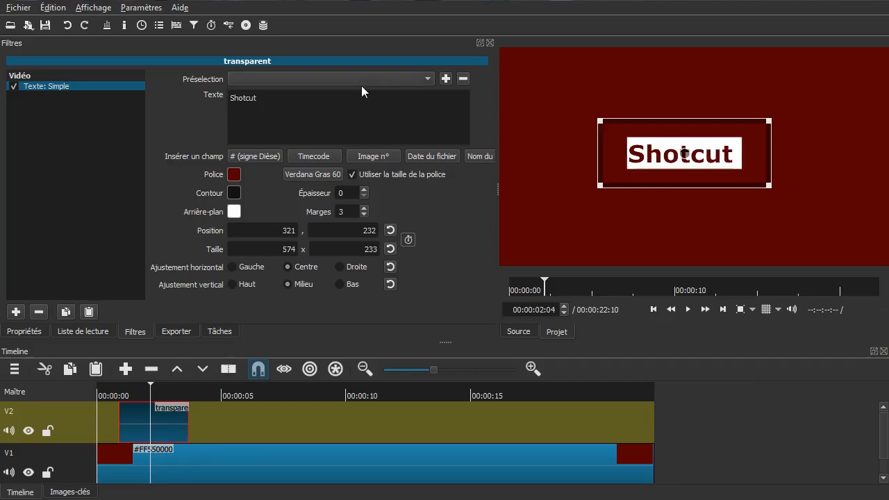
key("Home")
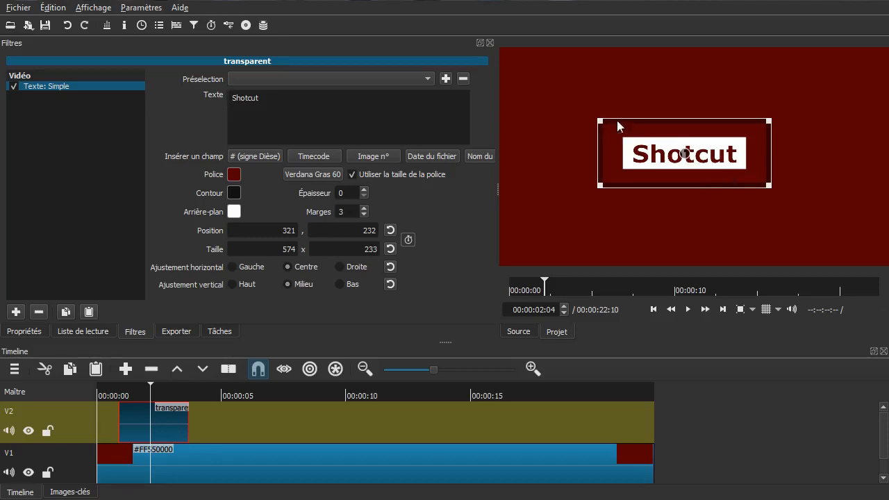
left_click_drag(599, 121, 630, 149)
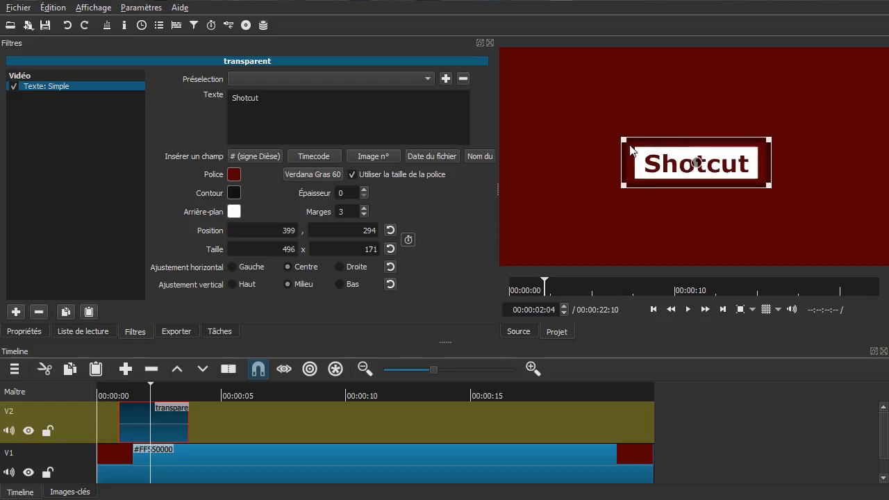
Step: Move the Shotcut text frame up and slightly left to about position 373, 232, and deselect the title clip
left_click_drag(697, 164, 687, 144)
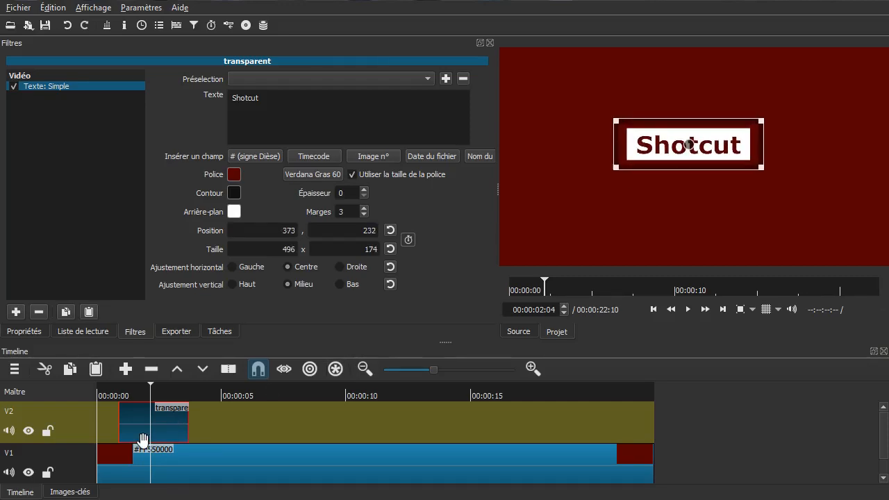
left_click(82, 472)
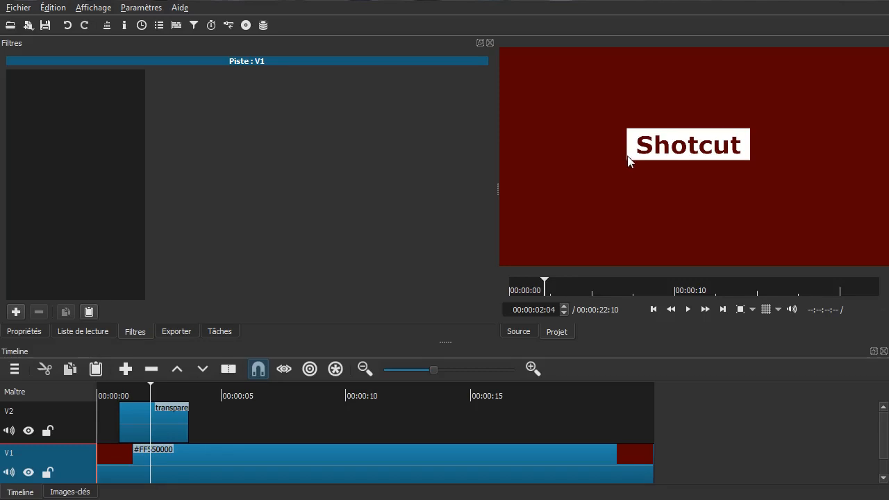
Step: Duplicate the Texte: Simple filter by copying and pasting it on the transparent title clip, and select the first copy
left_click(170, 424)
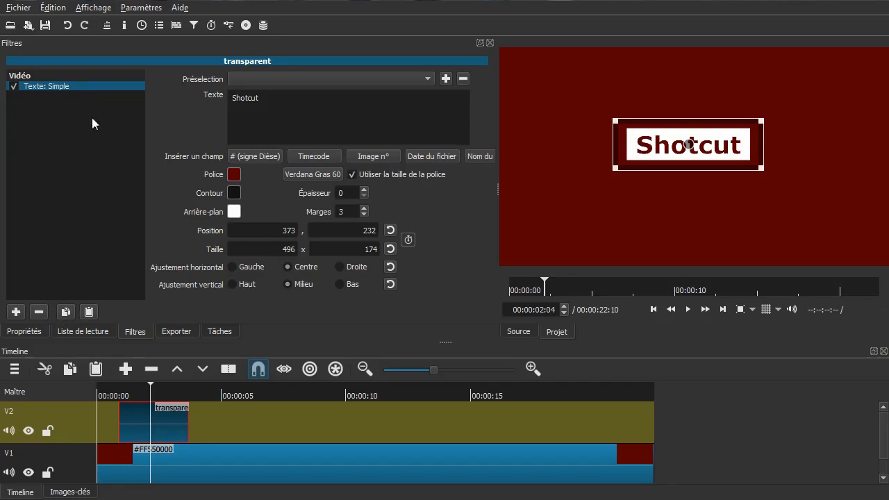
left_click(68, 312)
left_click(89, 312)
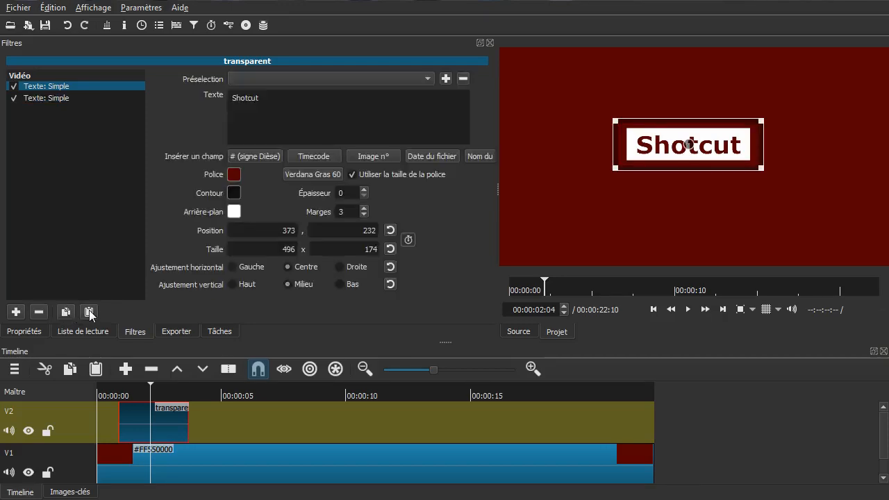
left_click(54, 98)
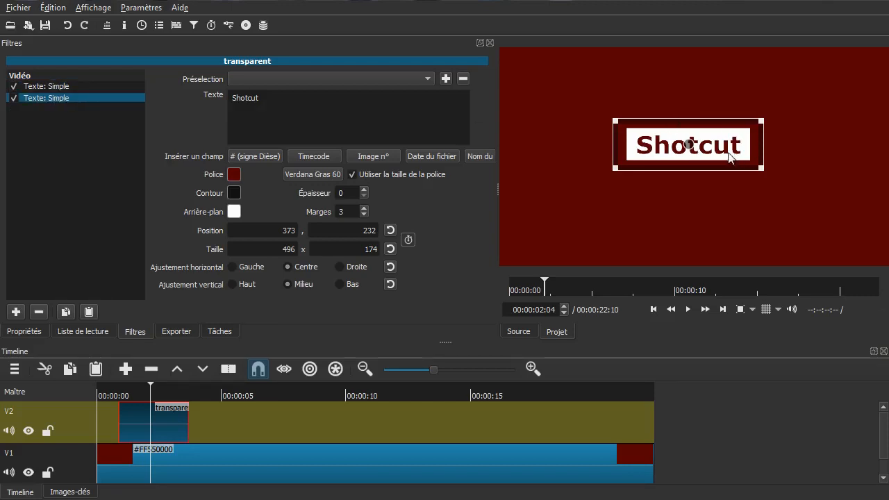
left_click(37, 88)
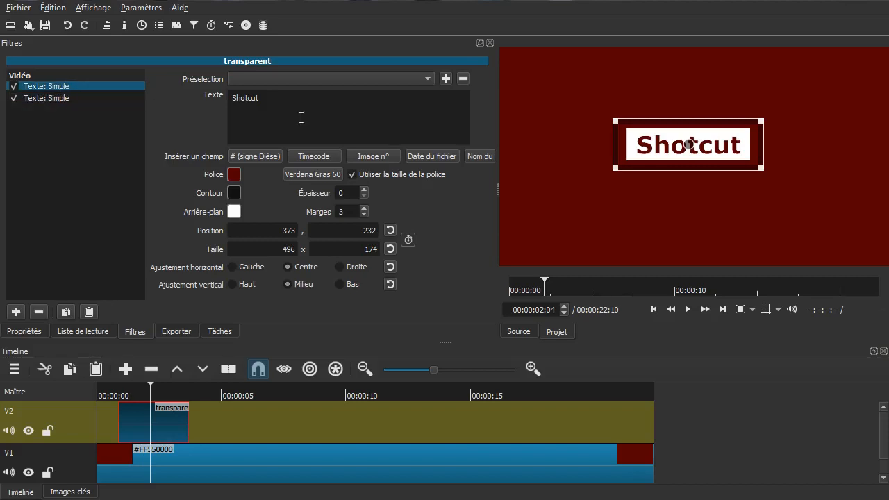
Step: Clear the text of the first Texte: Simple filter and set its background colour to orange #ff5500
left_click_drag(304, 100, 233, 102)
key("Delete")
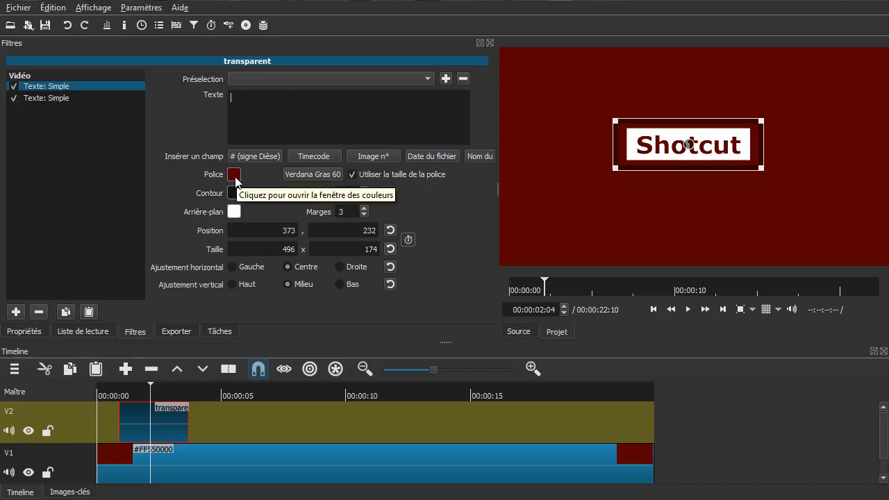
left_click(234, 215)
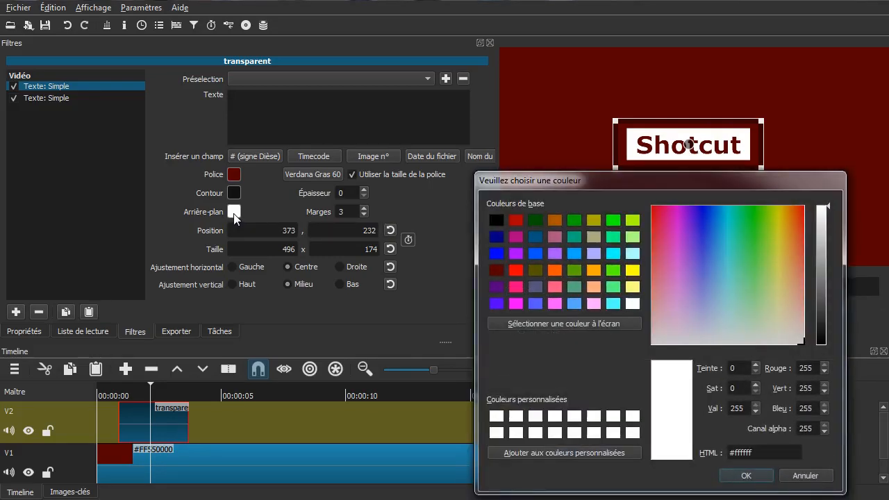
left_click(551, 274)
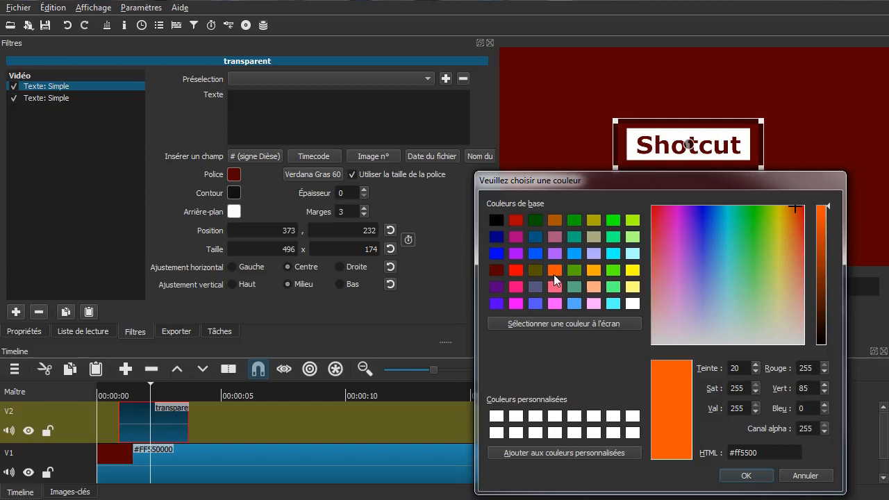
left_click(746, 476)
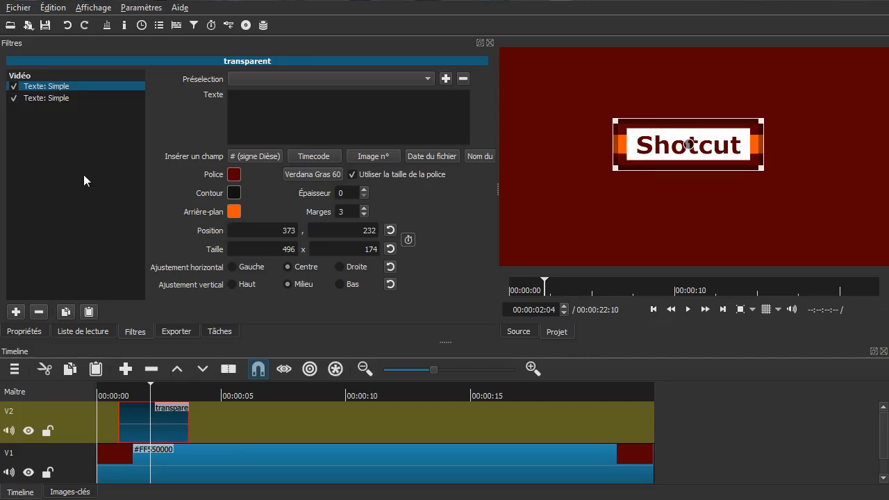
left_click(111, 423)
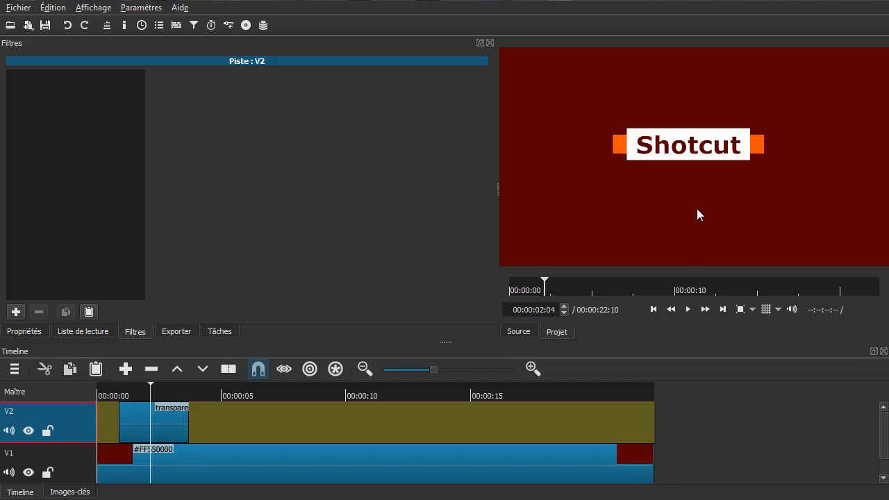
Step: Fill the orange filter's text with spaces and set its horizontal position to 370 and finally 360
left_click(161, 425)
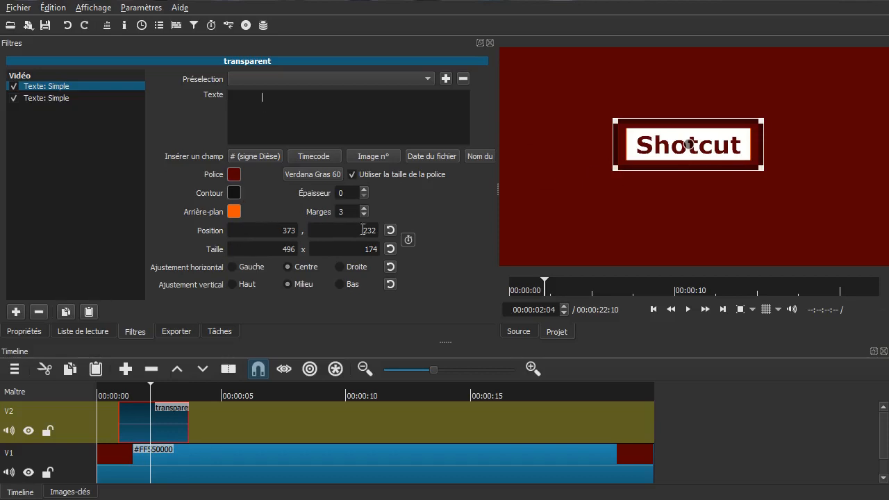
left_click(274, 232)
type("0")
left_click(327, 234)
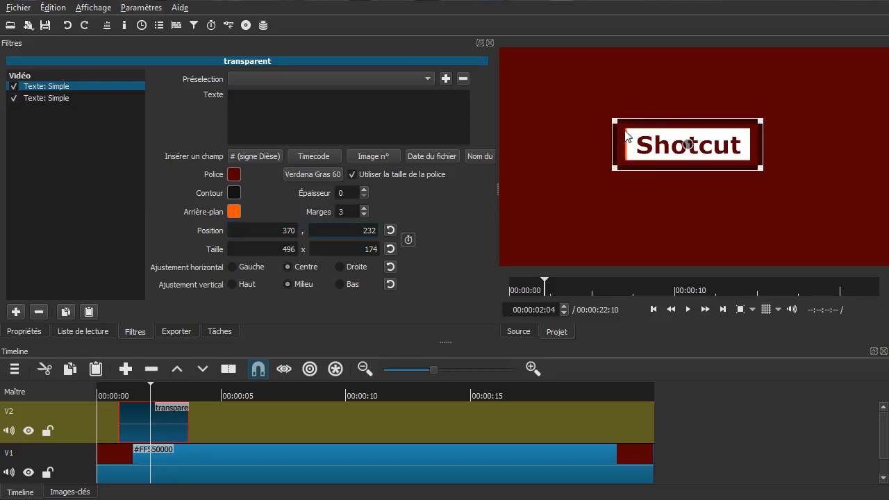
left_click(292, 229)
key("shift+Right")
type("6")
left_click(328, 230)
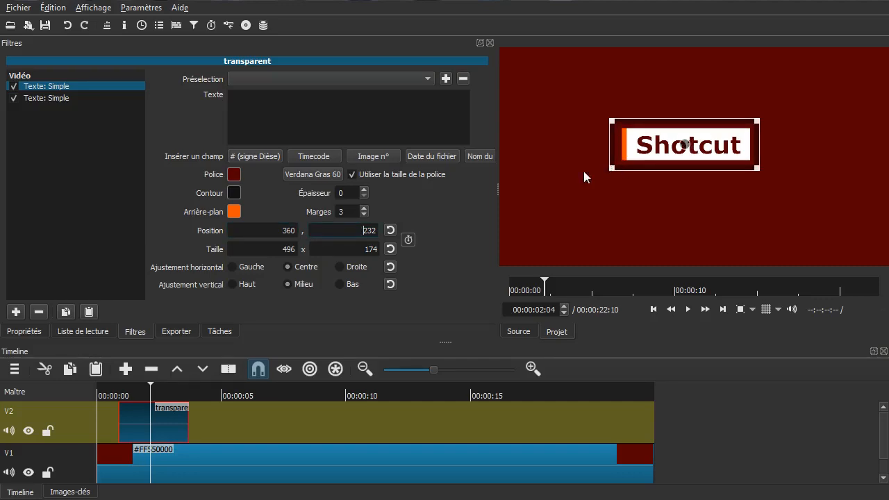
Step: Change the orange box's background colour to black and view the title without its frame
left_click(234, 213)
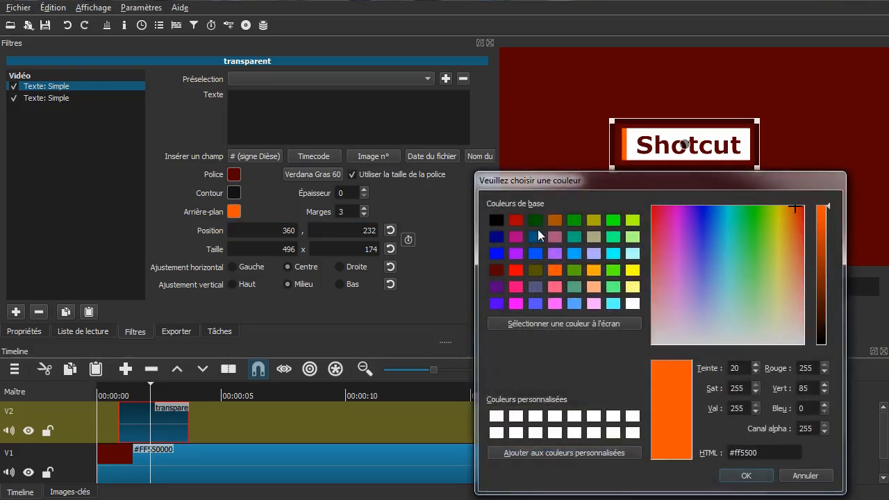
left_click(495, 220)
left_click(745, 476)
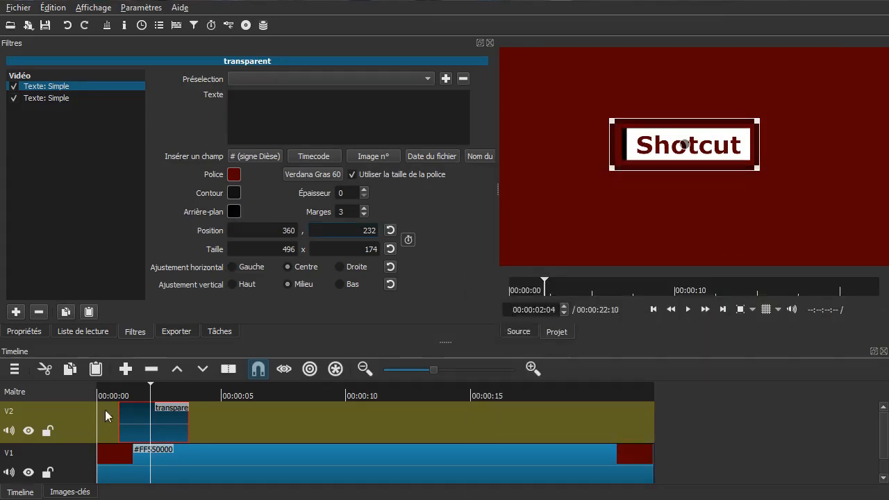
left_click(84, 430)
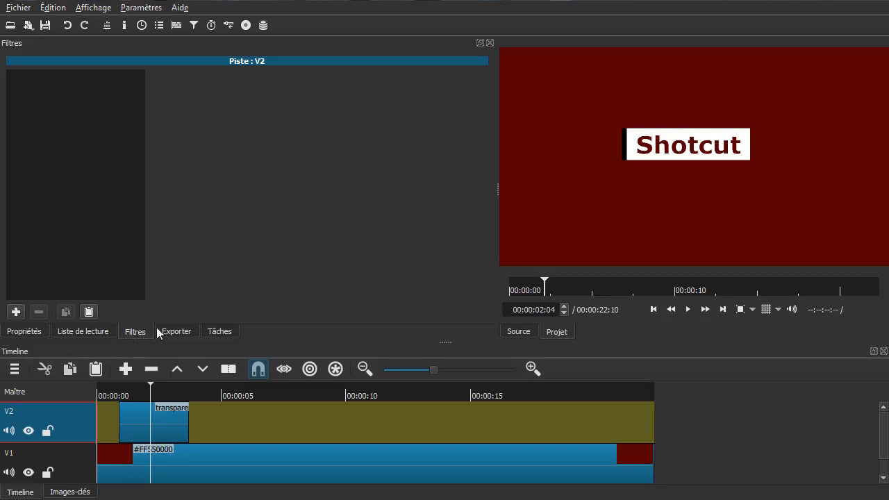
left_click(142, 417)
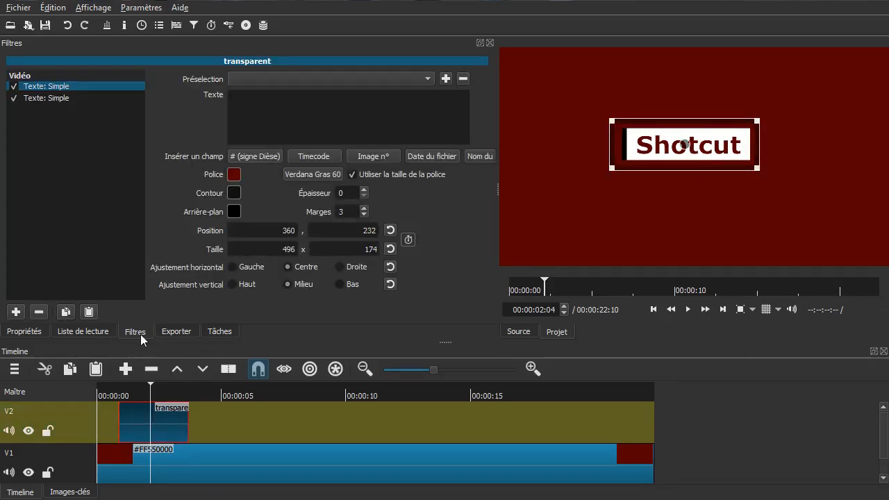
Step: Add a Taille et Position filter to the title clip and move the whole title to about position -349, 304
left_click(15, 312)
scroll(155, 233, "down", 4)
scroll(153, 230, "down", 3)
scroll(153, 230, "down", 7)
scroll(154, 230, "up", 2)
scroll(153, 231, "down", 6)
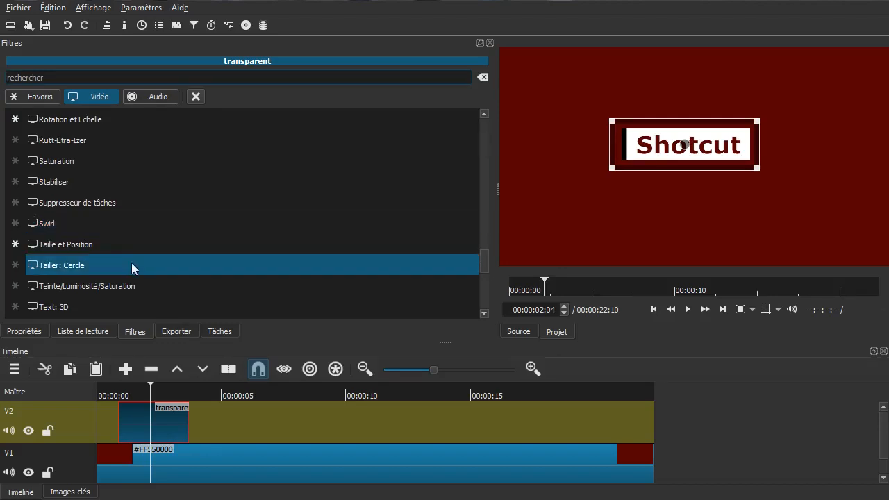
left_click(138, 245)
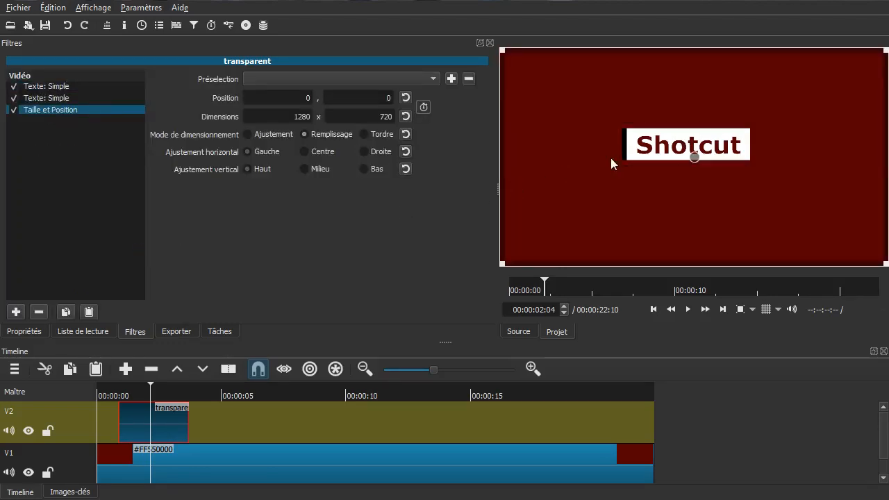
left_click_drag(688, 159, 582, 258)
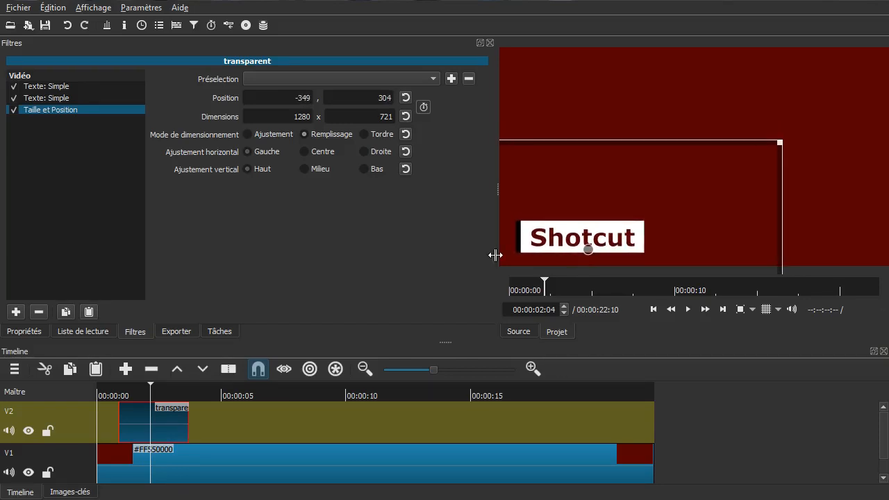
left_click(83, 434)
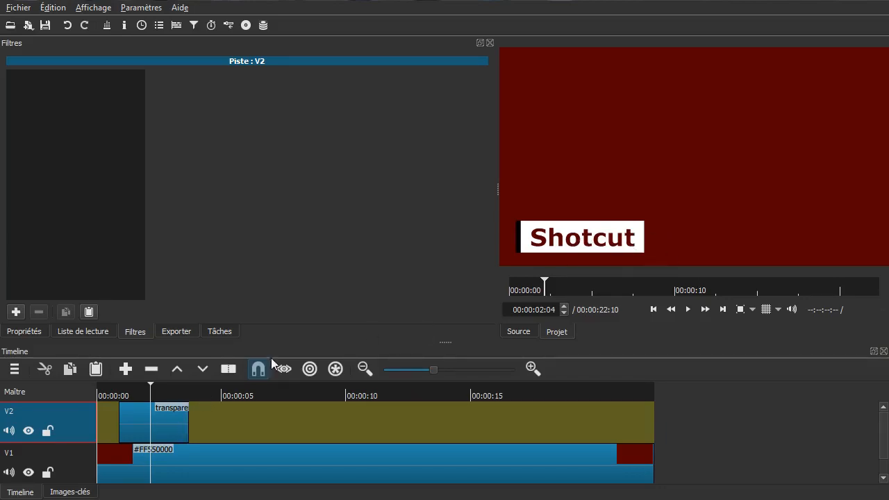
left_click(132, 424)
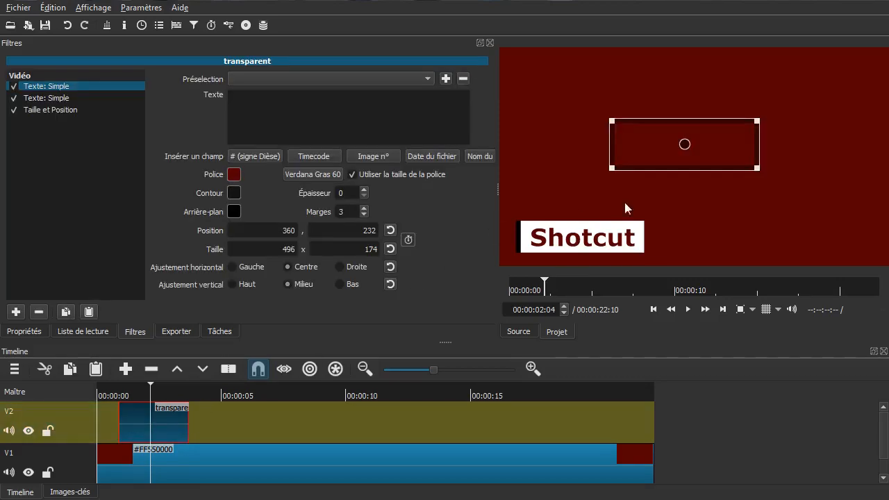
Step: Reset the position of the Taille et Position filter and disable the filter
left_click(45, 111)
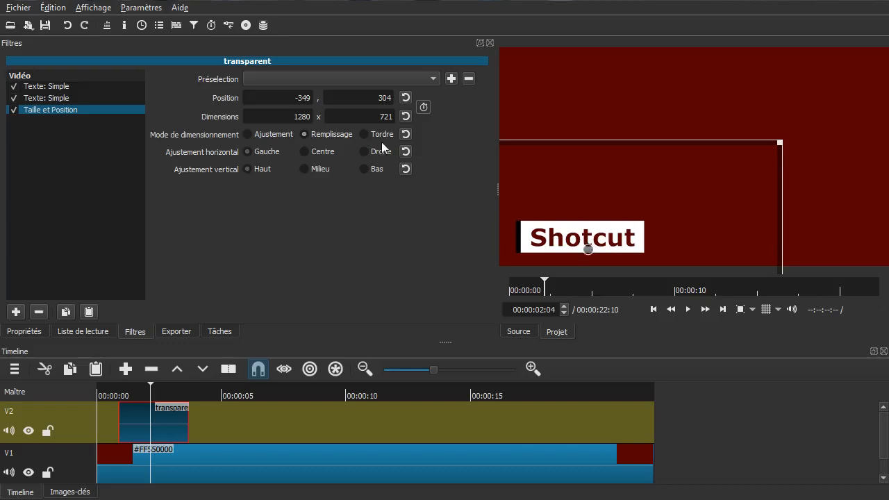
left_click(406, 99)
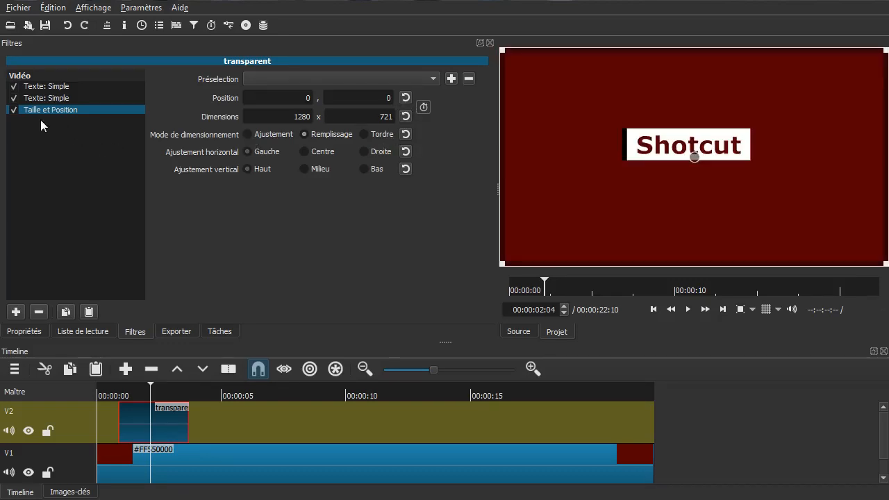
left_click(15, 111)
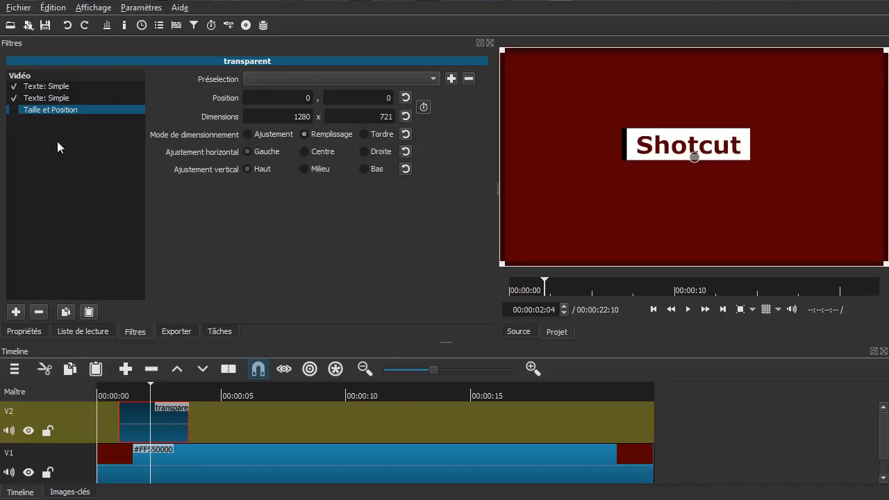
Step: Disable the black box's text filter and paste another copy of the Shotcut text filter onto the title clip
left_click(54, 100)
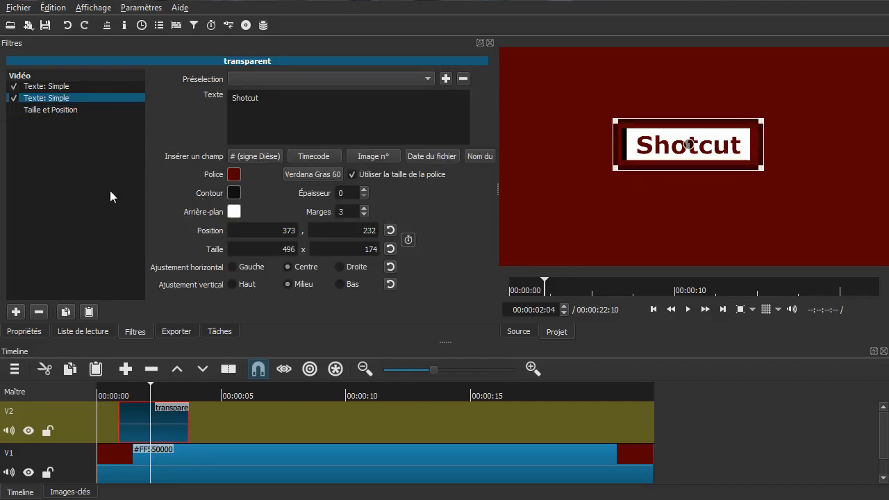
left_click(13, 89)
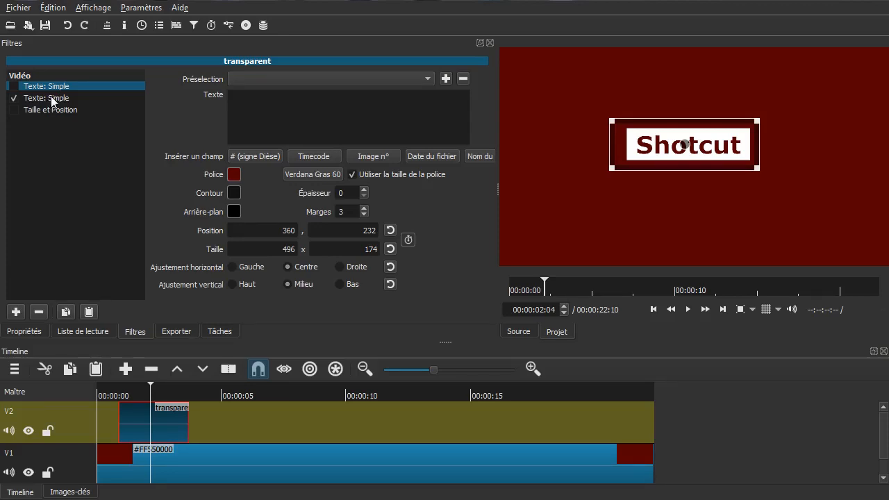
left_click(88, 312)
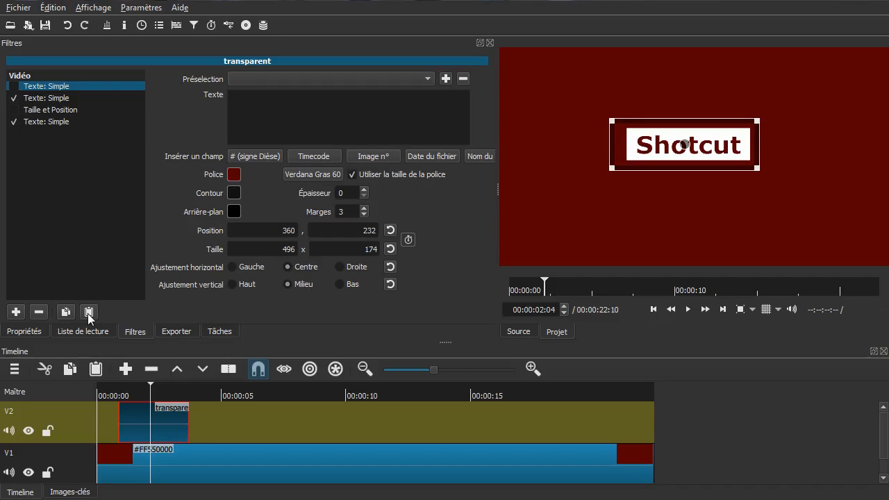
Step: Delete the Taille et Position filter from the title clip
left_click(36, 111)
left_click(38, 312)
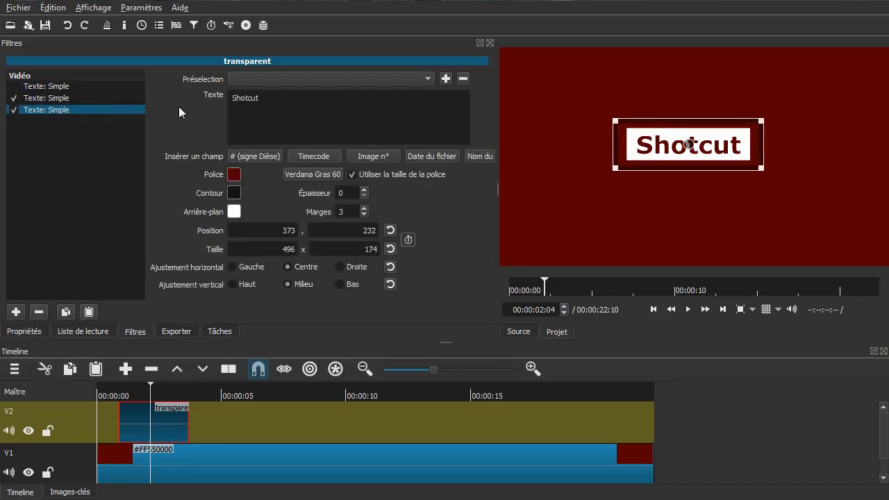
Step: Set the background colour of the third Texte: Simple filter to the dark red basic colour that matches the backdrop
left_click(48, 97)
left_click(44, 110)
left_click(234, 213)
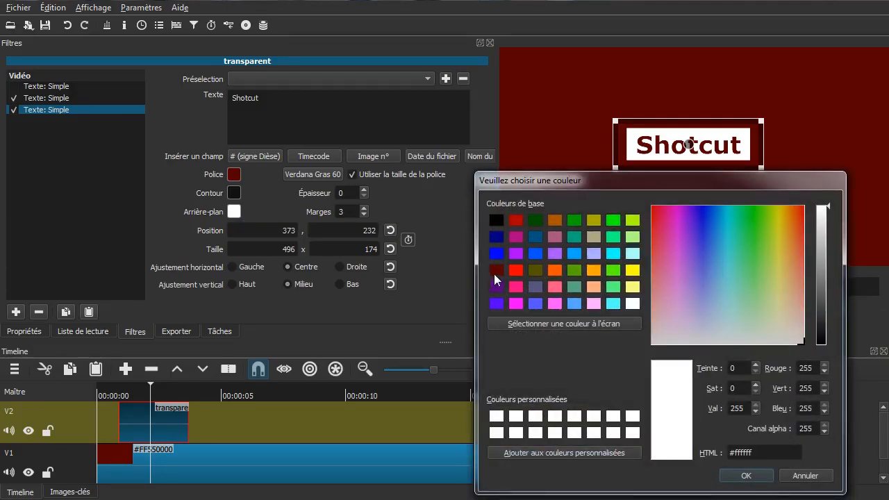
left_click(493, 274)
left_click(741, 476)
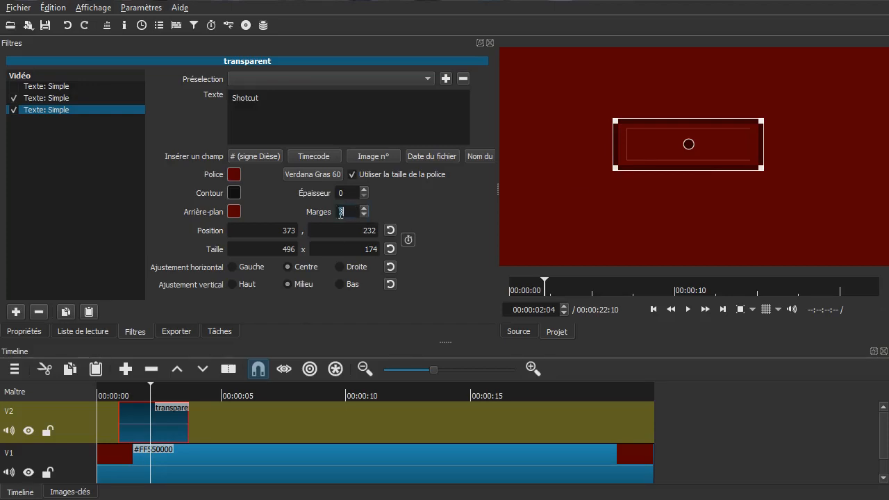
Step: Reduce the margins of the third text filter stepwise through 2 and 1 to 0
left_click_drag(351, 210, 308, 213)
type("2")
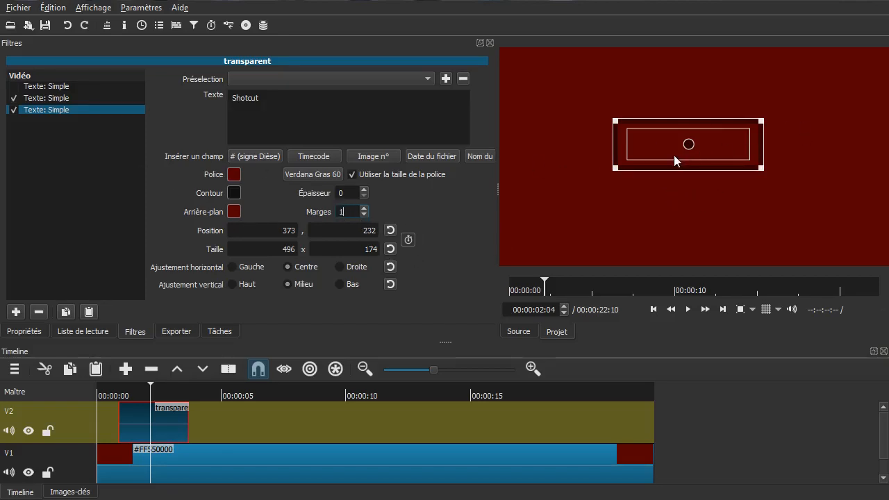
double_click(344, 212)
type("0")
Step: Set the font colour of the third Texte: Simple filter to white
left_click(49, 98)
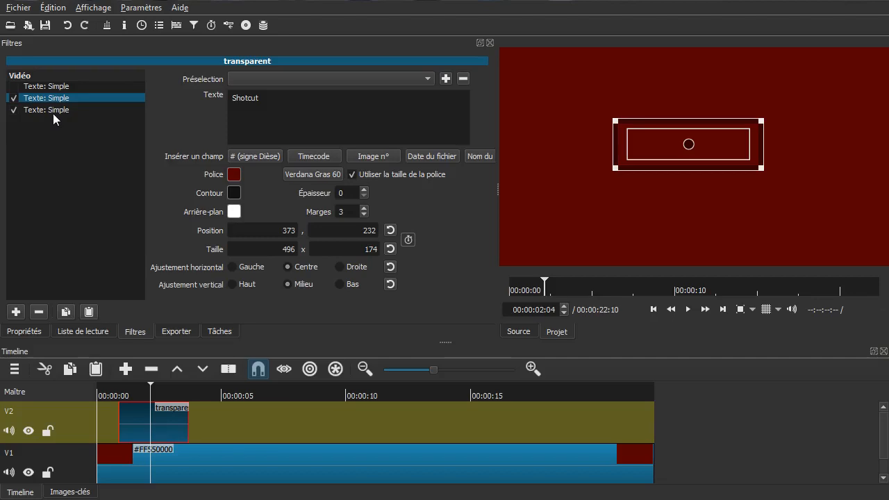
left_click(53, 112)
left_click(234, 175)
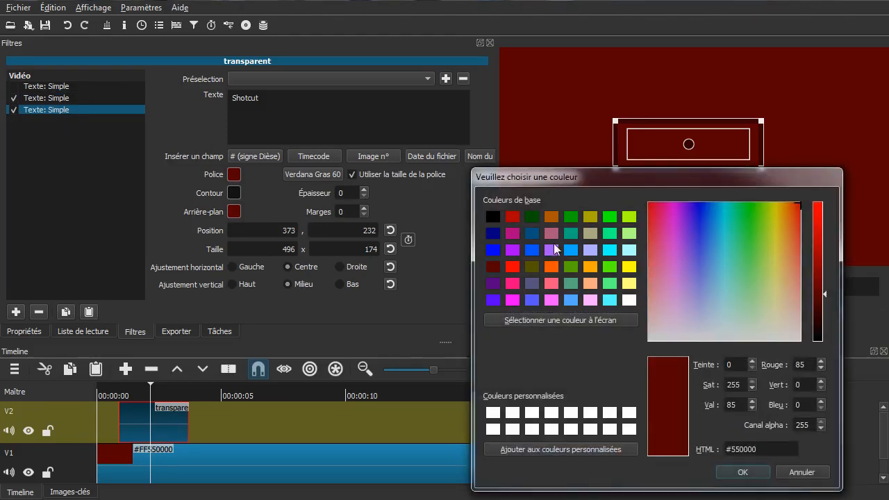
left_click(630, 301)
left_click(742, 473)
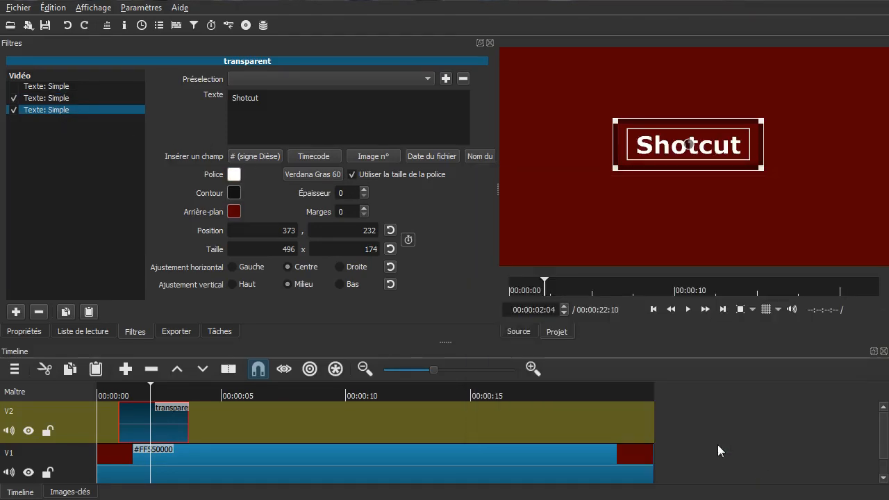
left_click(83, 433)
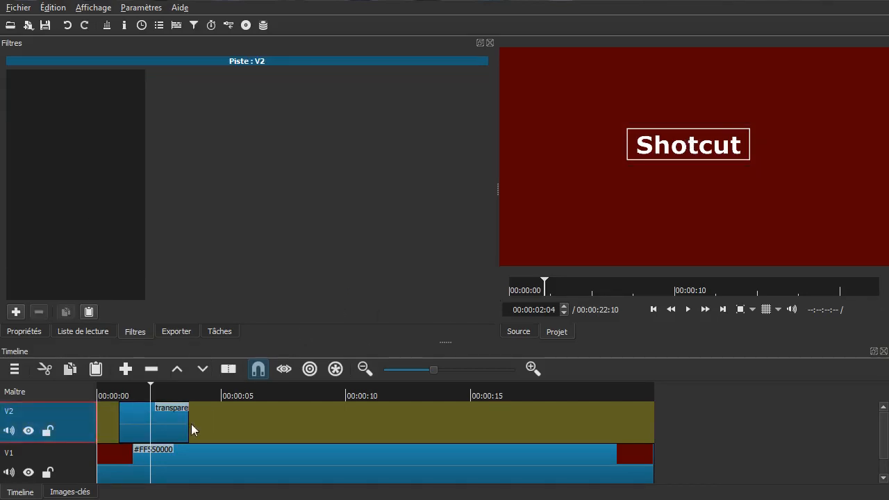
Step: Enable the title clip's first Texte: Simple filter and set its background colour to white
left_click(132, 423)
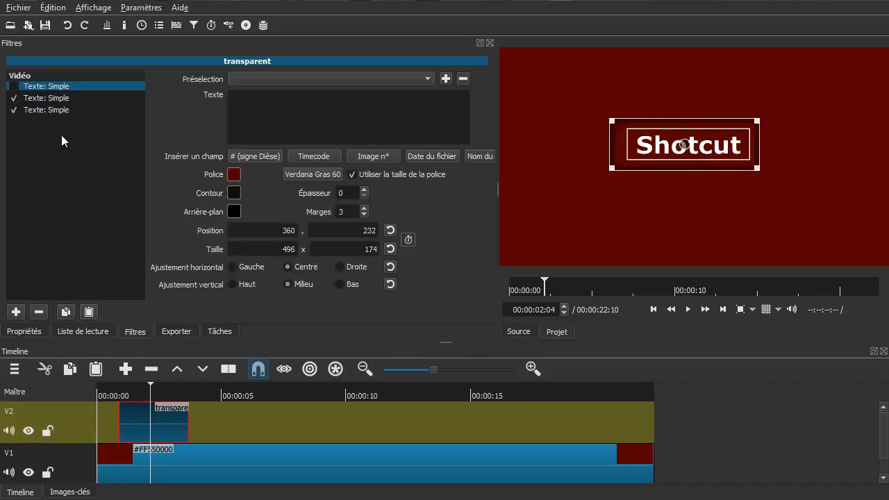
left_click(14, 87)
left_click(234, 211)
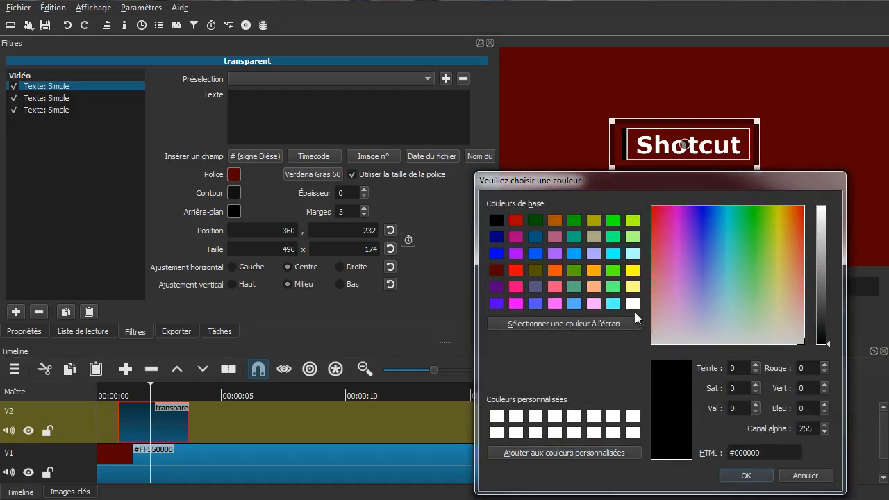
left_click(632, 304)
left_click(722, 477)
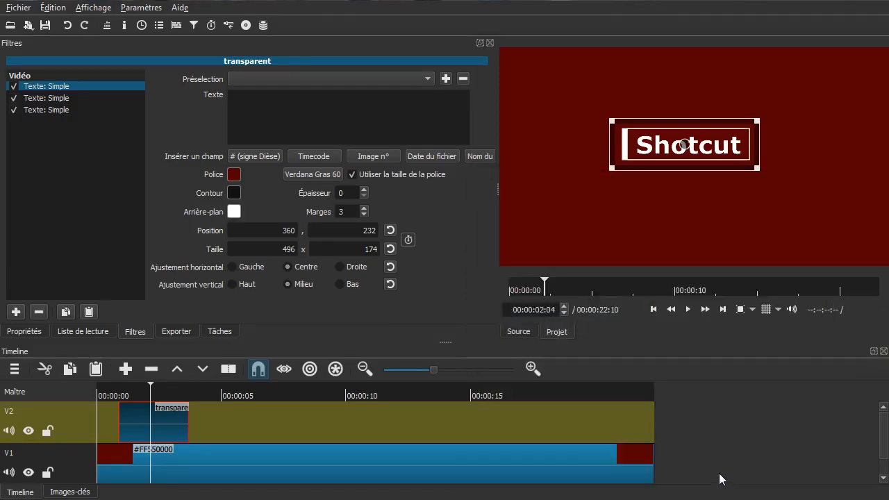
left_click(75, 432)
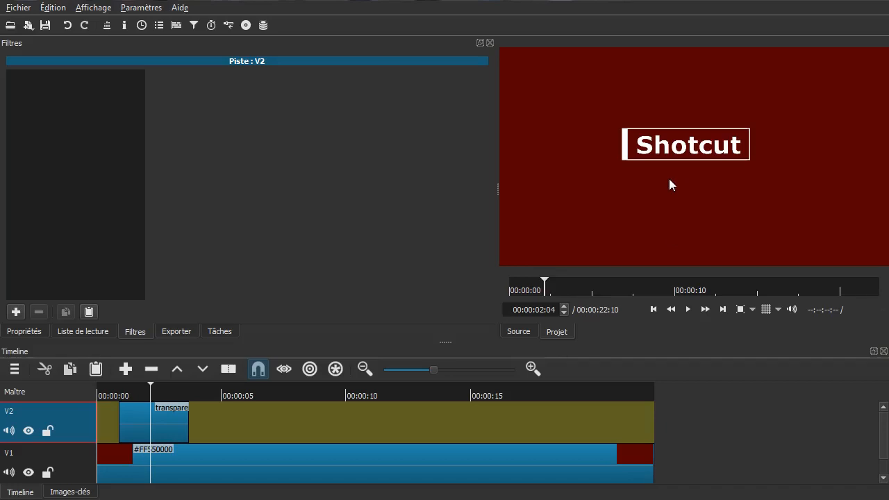
left_click(132, 420)
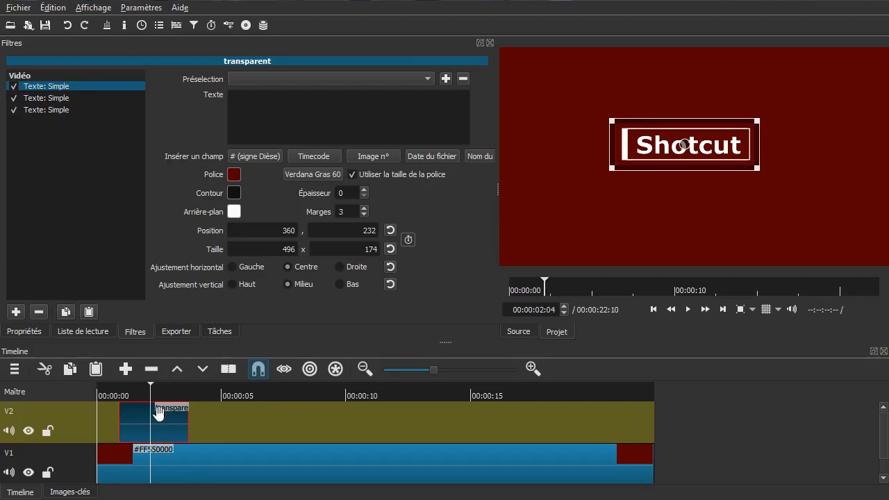
left_click(86, 427)
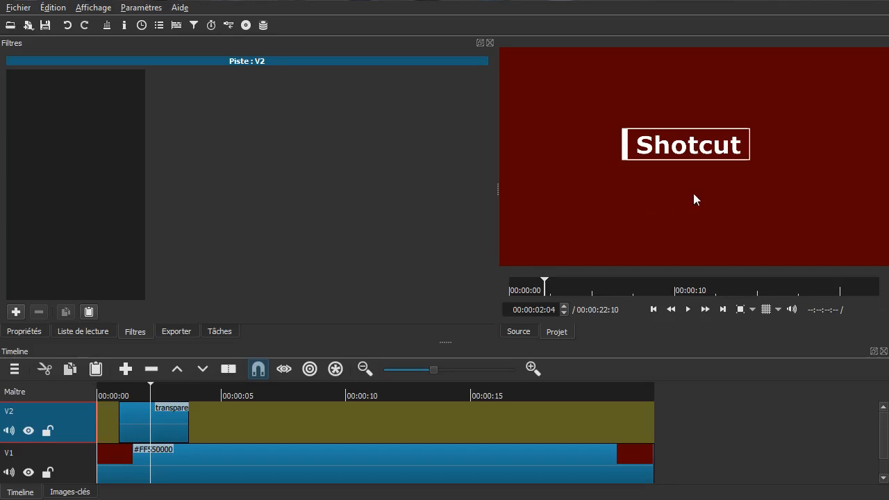
Step: Add a line break to the text of all three Texte: Simple filters on the title clip
left_click(132, 432)
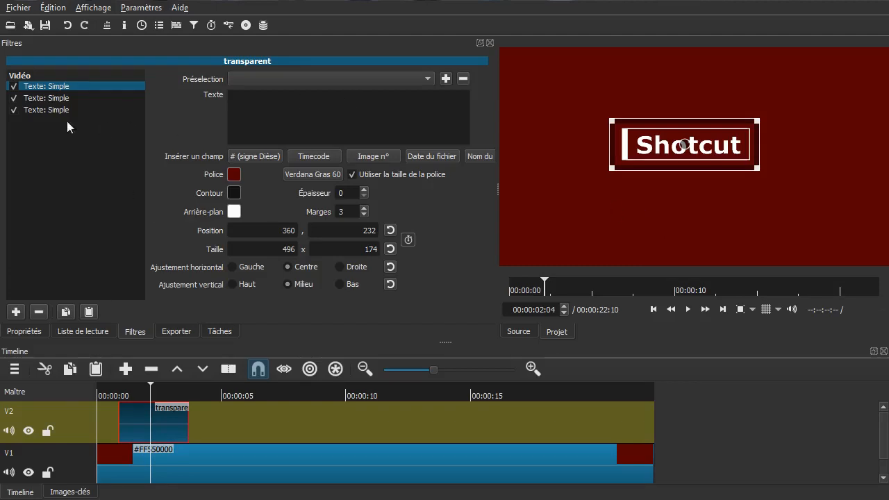
left_click(52, 99)
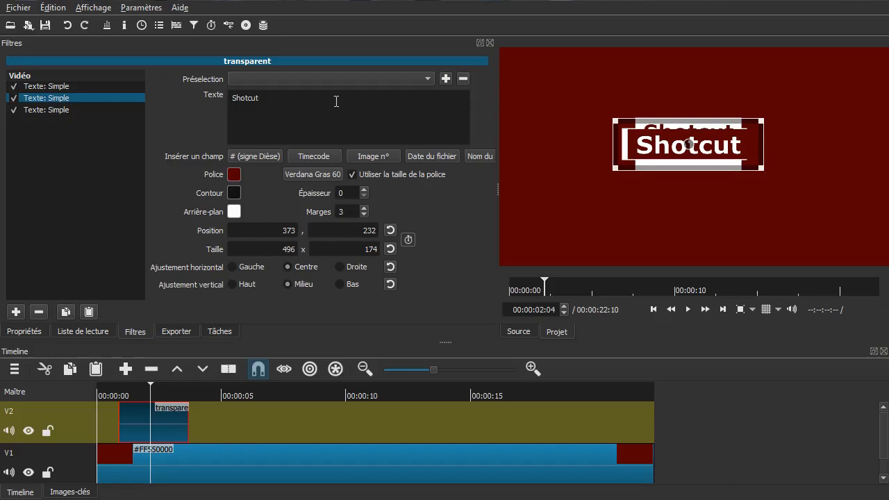
left_click(54, 109)
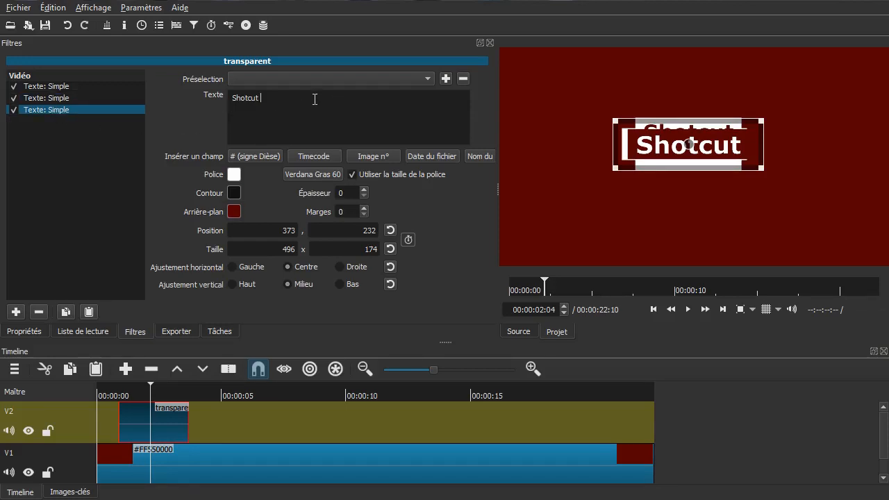
left_click(41, 87)
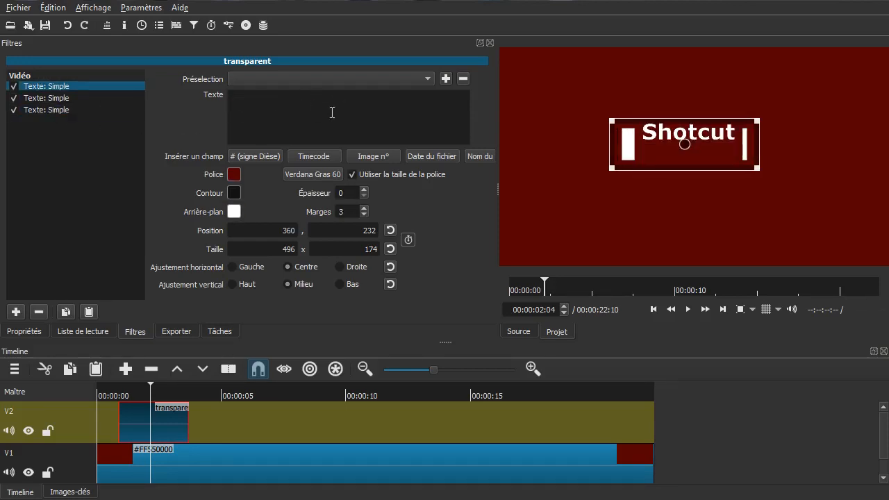
key("Return")
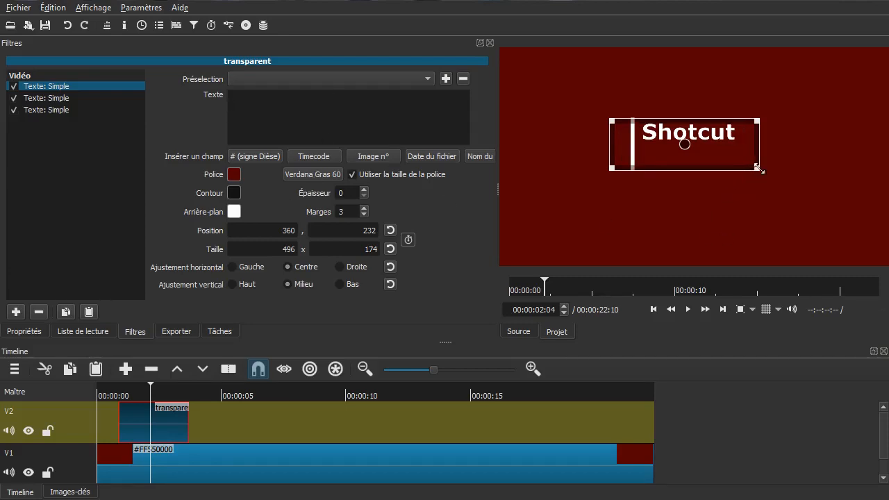
Step: Enlarge the first Texte: Simple filter's frame and set its size to 600 x 400
left_click_drag(756, 169, 772, 223)
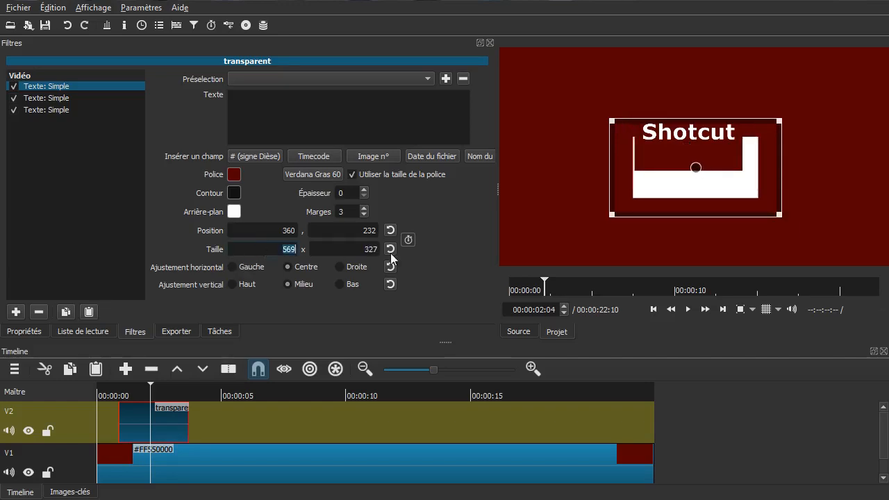
type("600")
key("Tab")
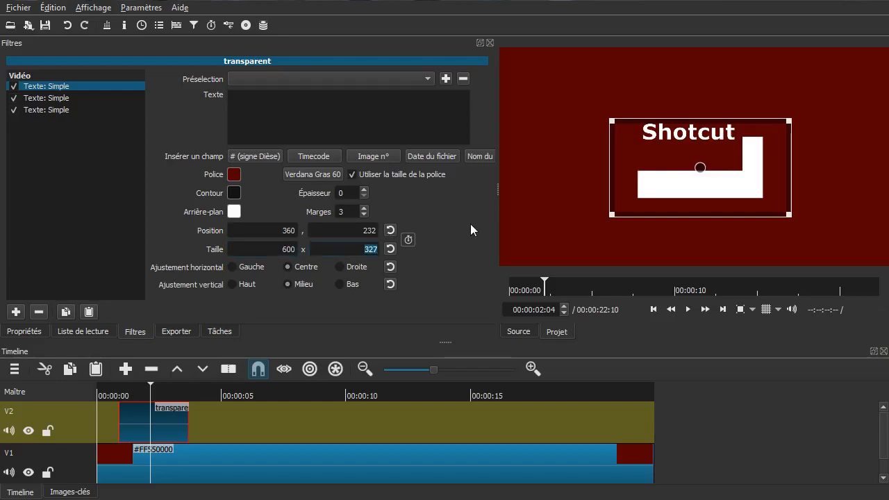
type("400")
left_click(35, 98)
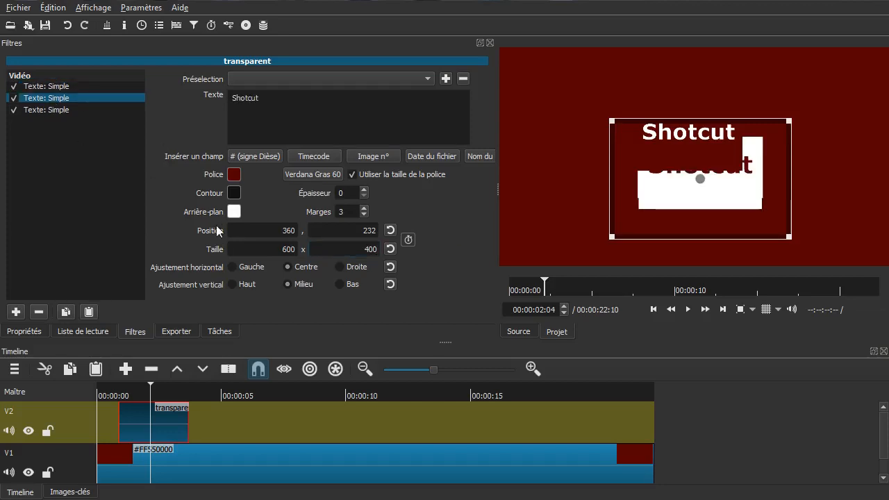
left_click(64, 86)
double_click(354, 249)
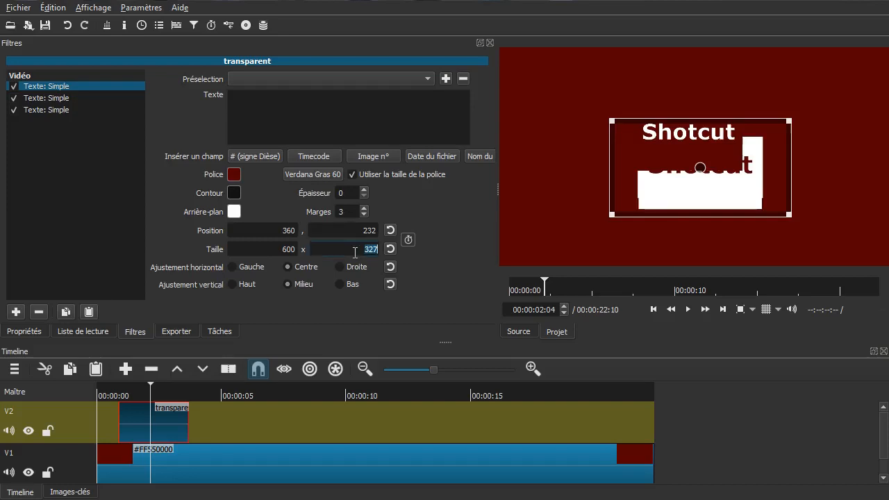
type("400")
key("Return")
Step: Set the size of the third Texte: Simple filter to 600 x 400
left_click(48, 97)
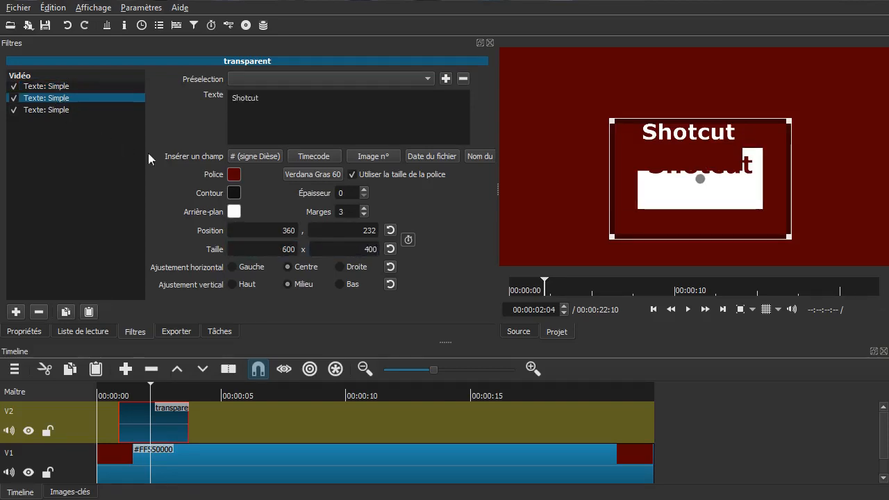
left_click(53, 109)
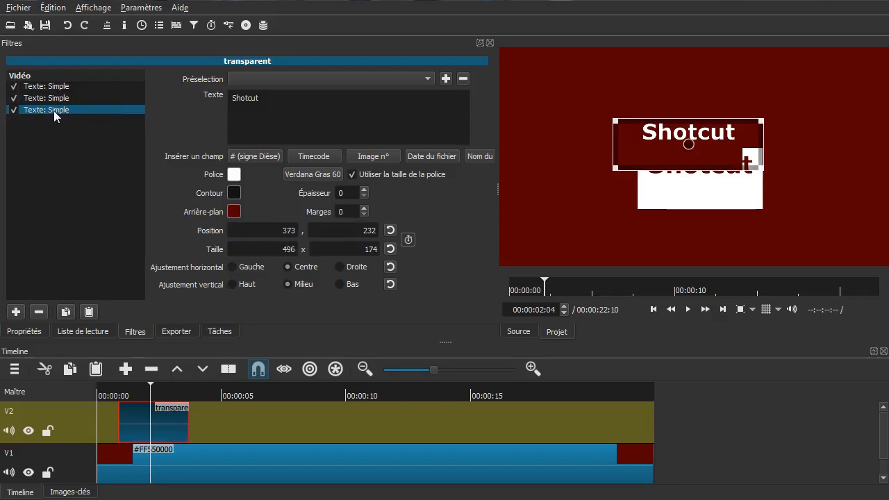
double_click(247, 250)
type("600")
left_click(334, 249)
type("400")
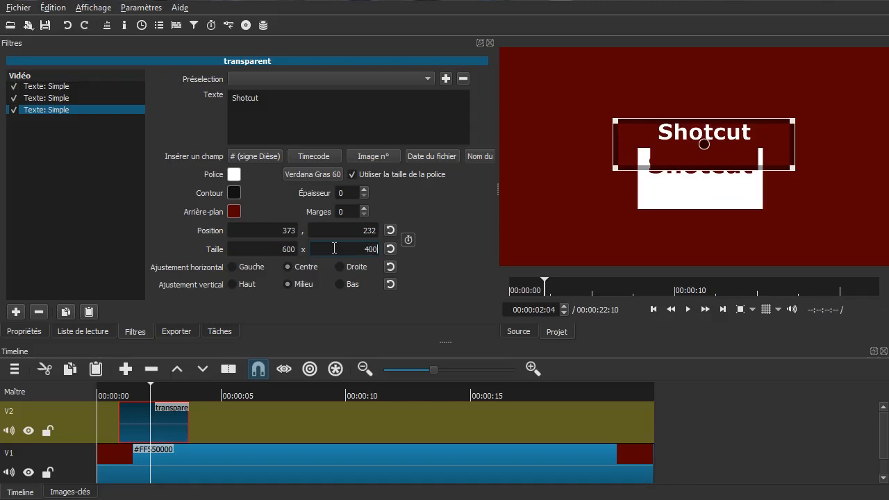
left_click(341, 230)
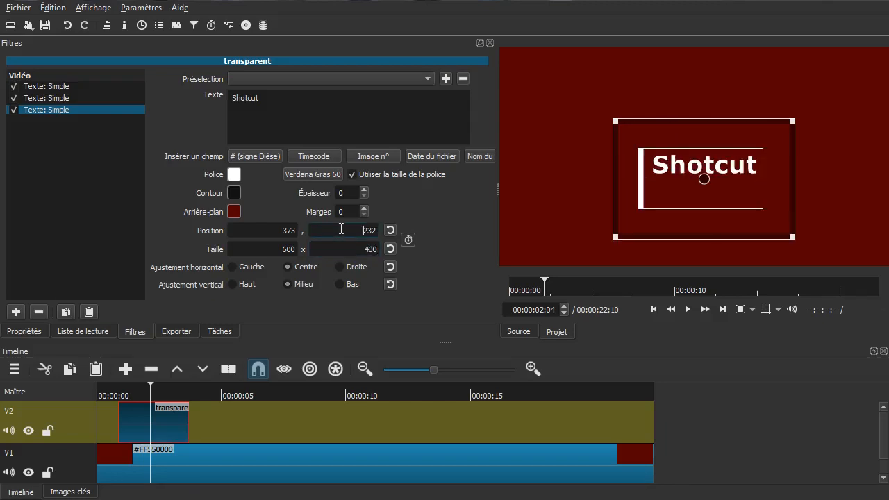
Step: Disable the third and second text filters to view the first filter's white box alone
left_click(47, 87)
left_click(58, 97)
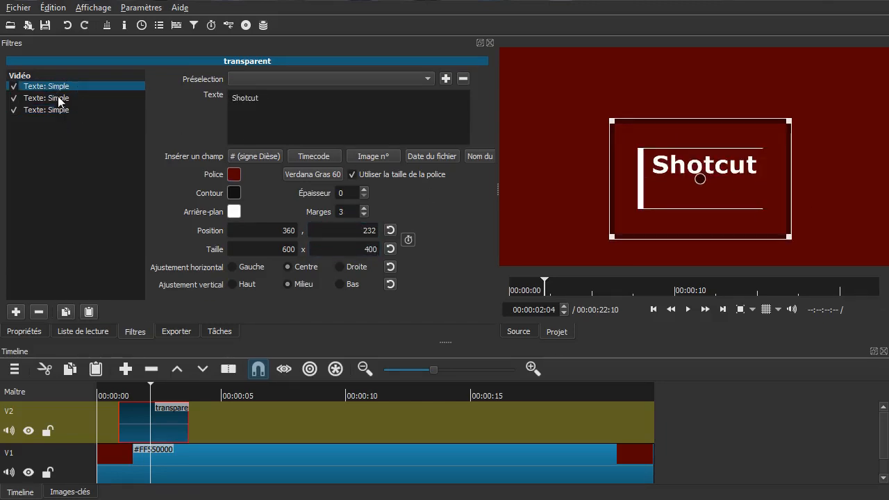
left_click(13, 109)
left_click(13, 98)
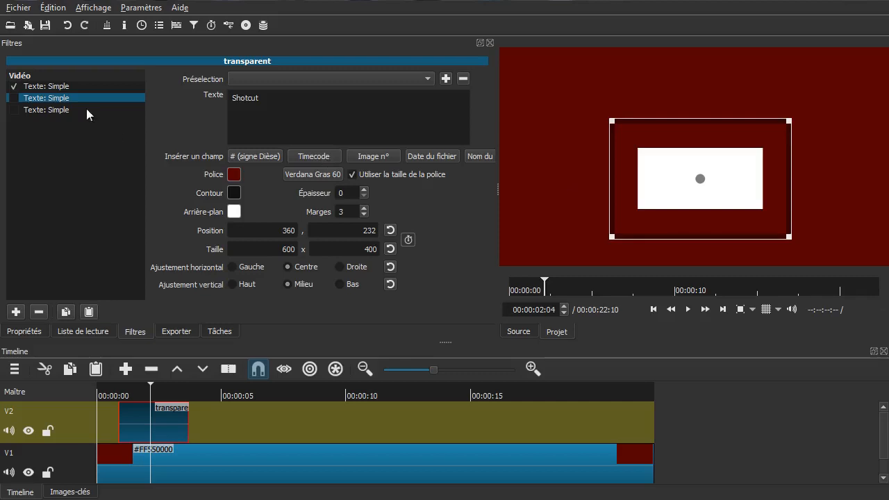
left_click(61, 86)
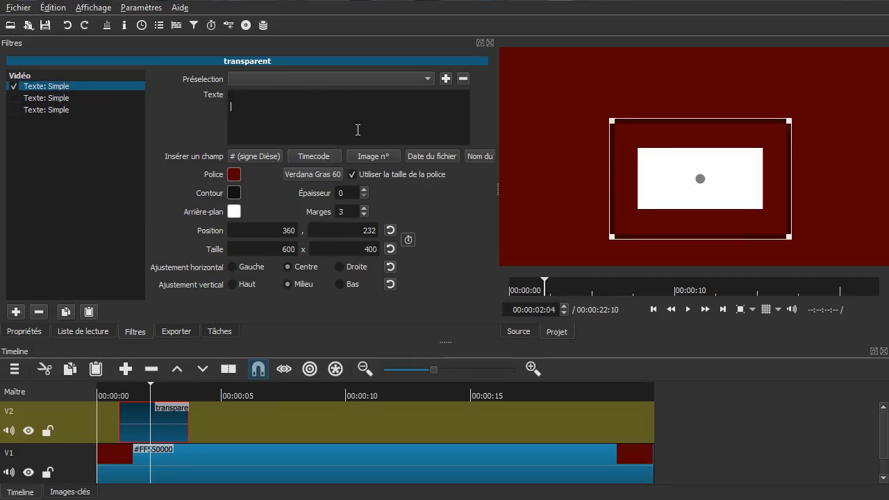
Step: Enable the second and third text filters again and disable the first one
left_click(14, 98)
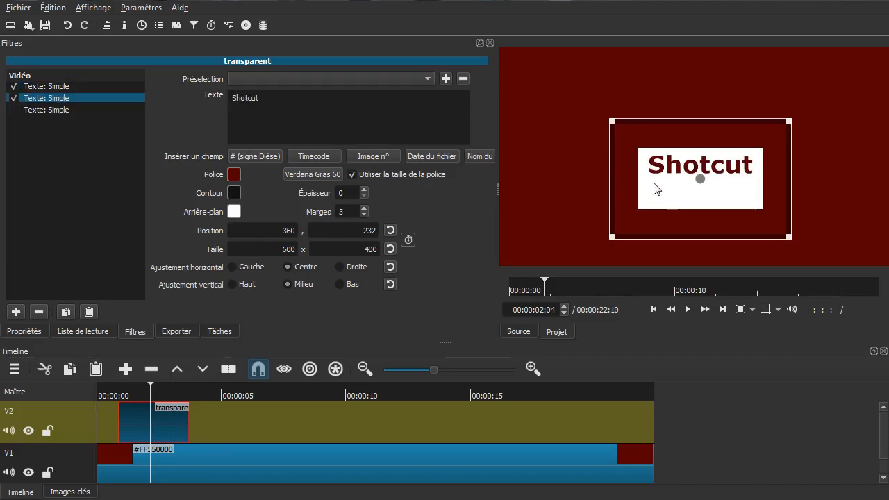
left_click(16, 86)
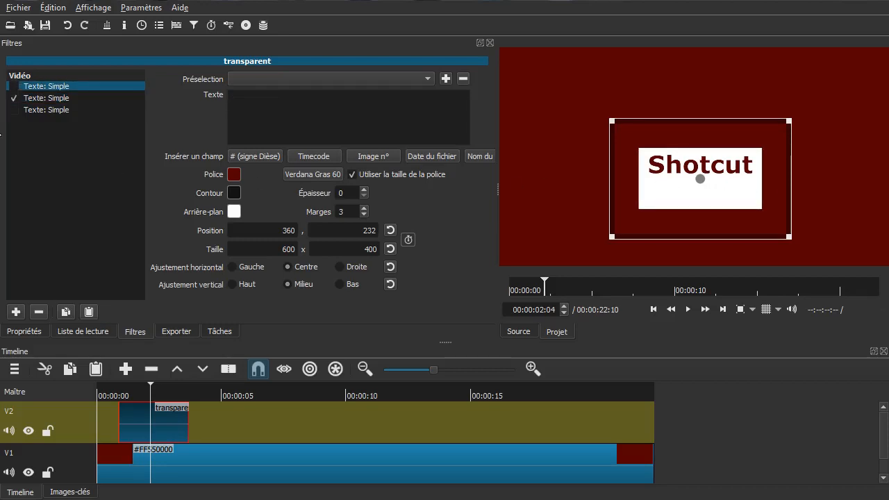
left_click(12, 110)
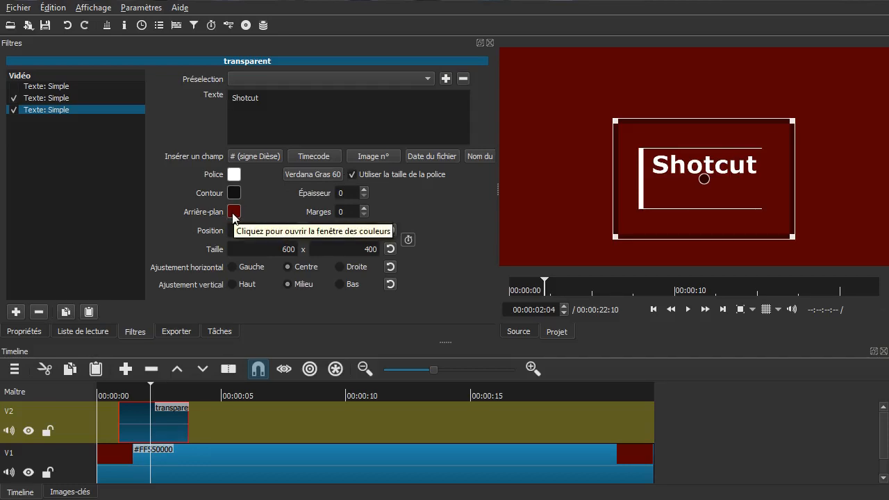
Step: Set the third text filter's height to 395 and its horizontal position to 370
double_click(355, 248)
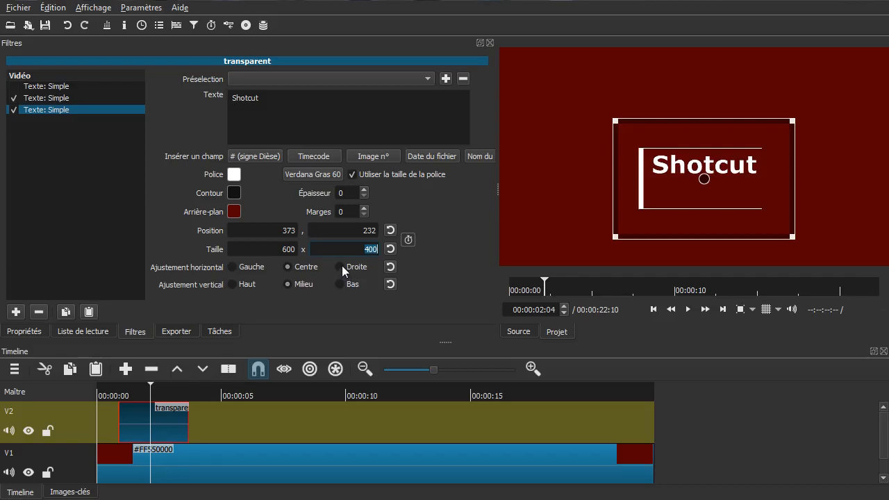
type("395")
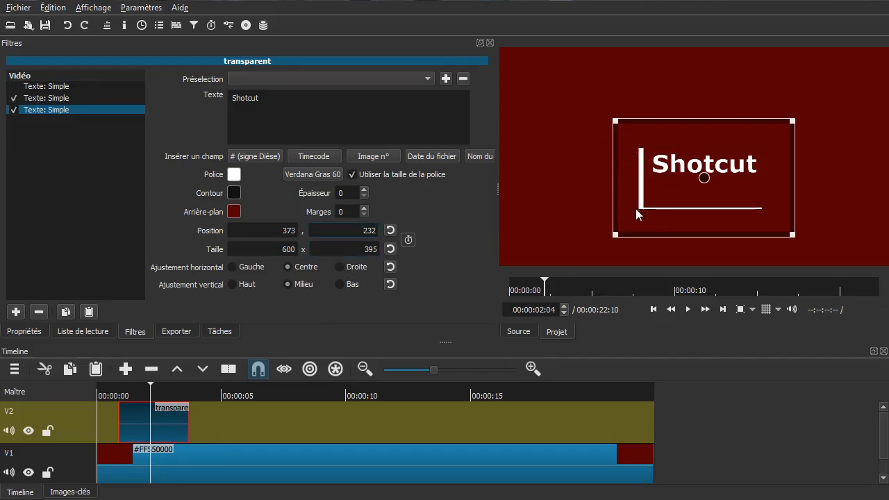
left_click(270, 230)
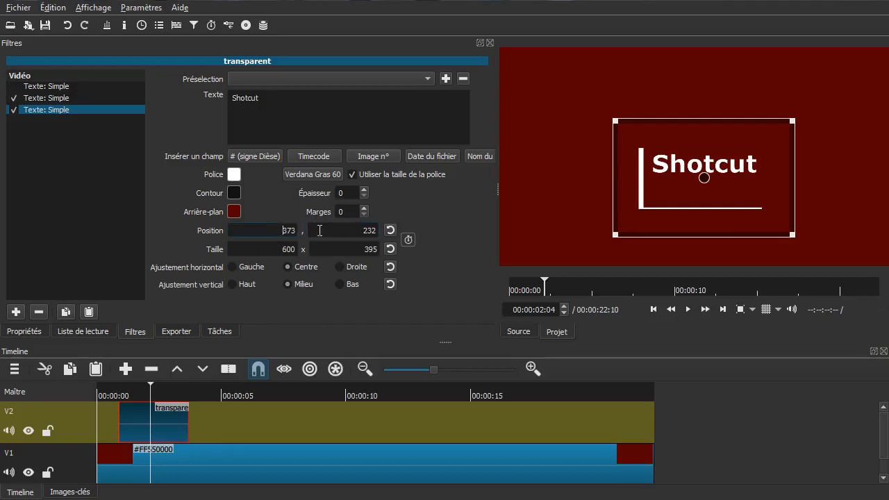
type("0")
key("Delete")
left_click(359, 233)
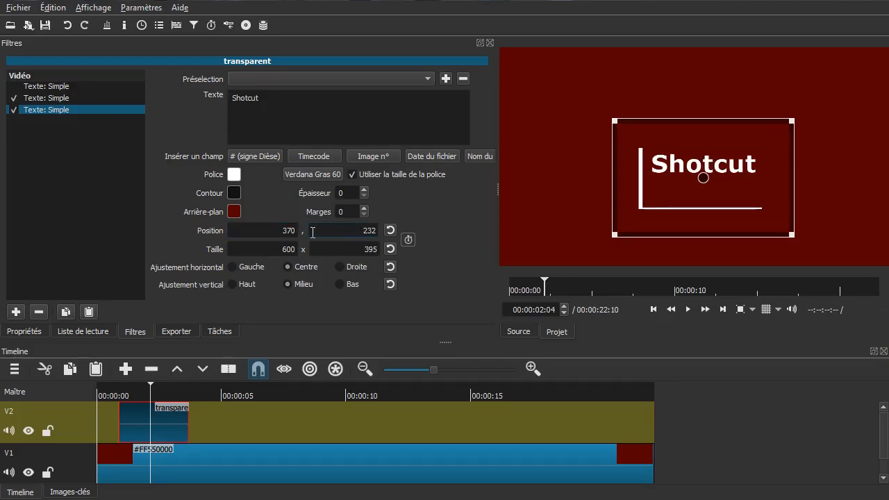
Step: Set the third text filter's horizontal position to 360 and its height to 400
left_click(291, 229)
key("BackSpace")
type("6")
left_click(336, 230)
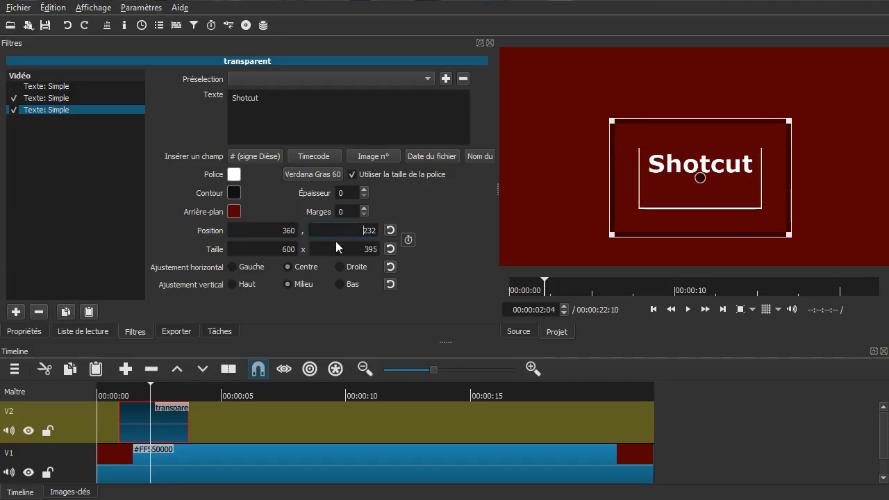
double_click(370, 249)
type("400")
left_click(352, 231)
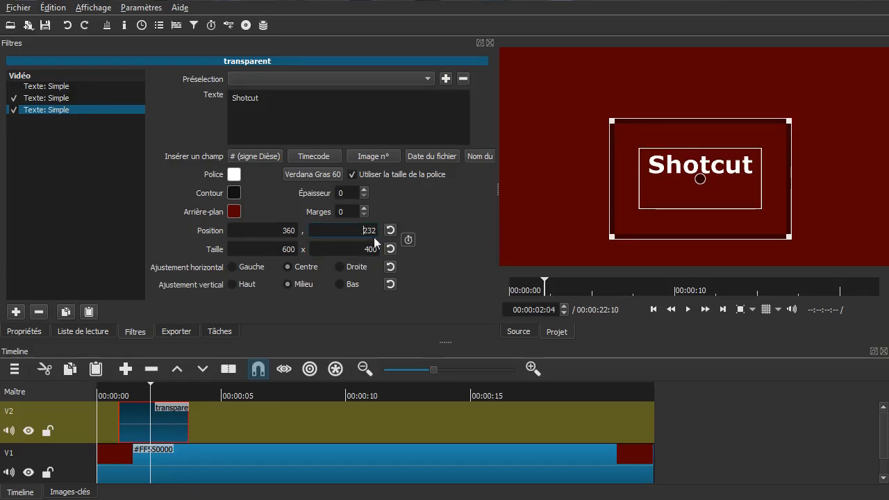
Step: Set the third text filter's height to 410 and its width to 610
left_click(369, 249)
type("1")
key("Delete")
left_click(352, 234)
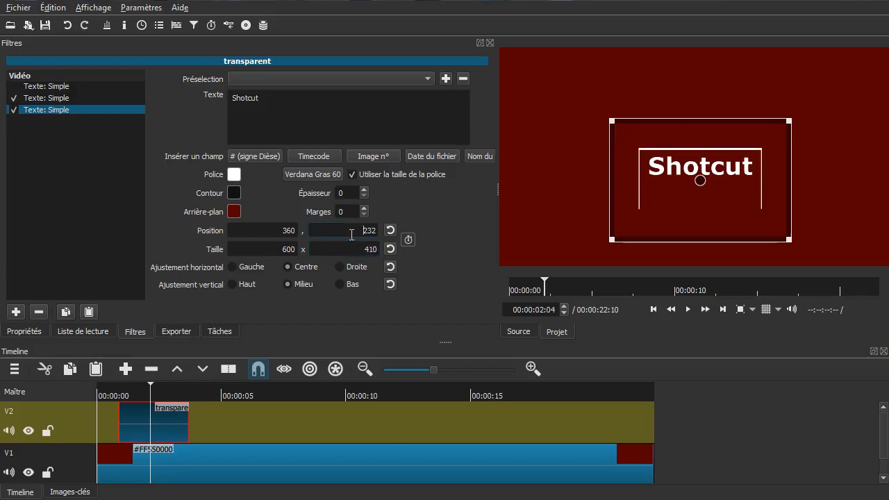
left_click(286, 250)
type("1")
left_click(345, 231)
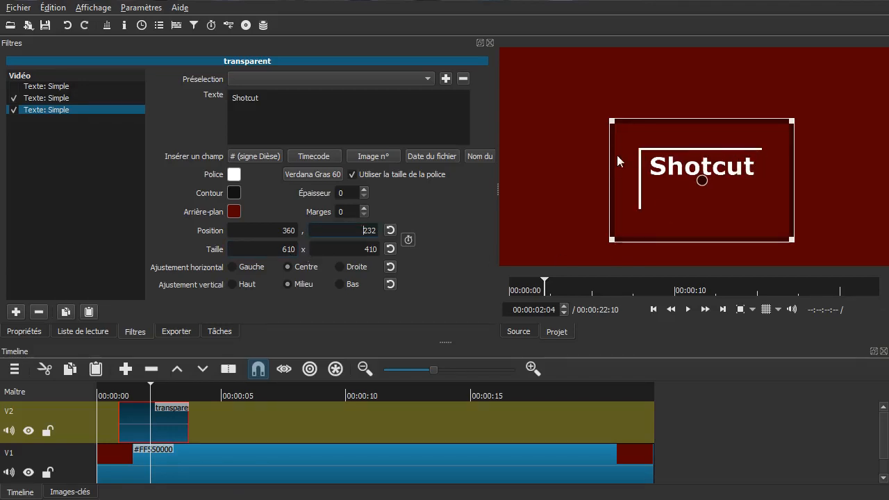
Step: Try a width of 590 on the third text filter and set it back to 600
left_click(286, 249)
key("shift+Right")
key("shift+Right")
key("shift+Right")
type("590")
left_click(338, 249)
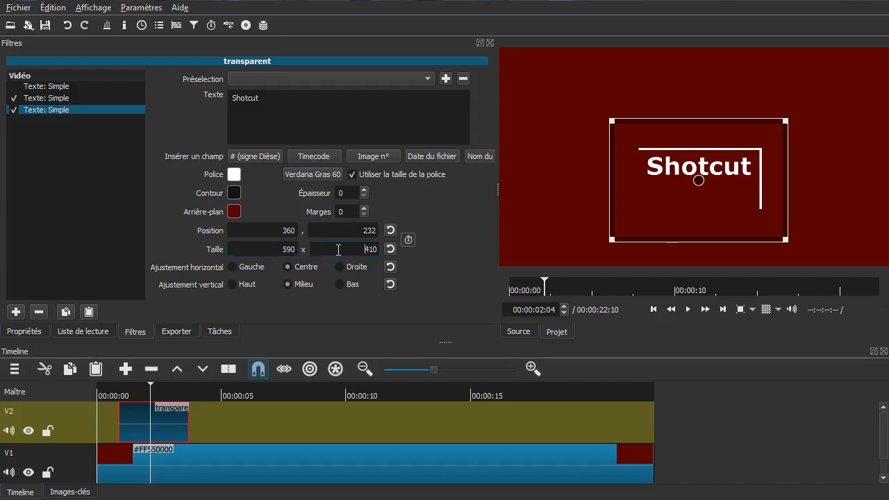
double_click(272, 251)
type("600")
left_click(347, 254)
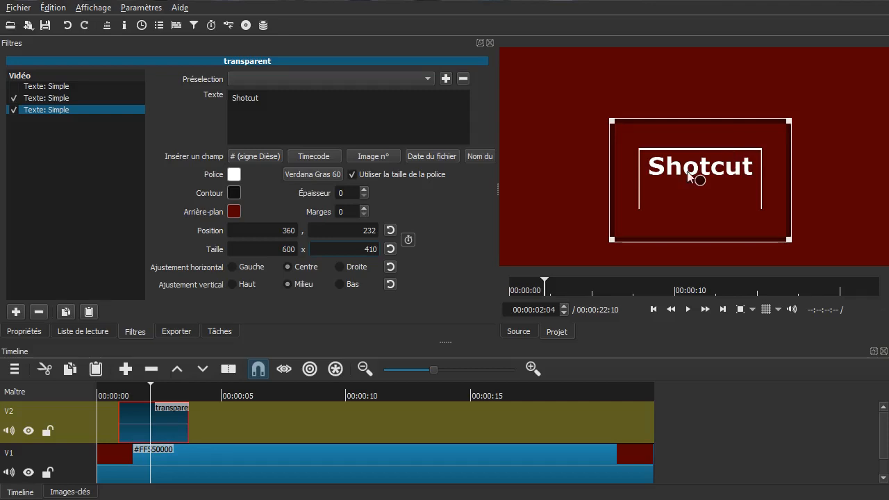
Step: Set the third text filter's width to 610 and its height to 390
left_click(290, 248)
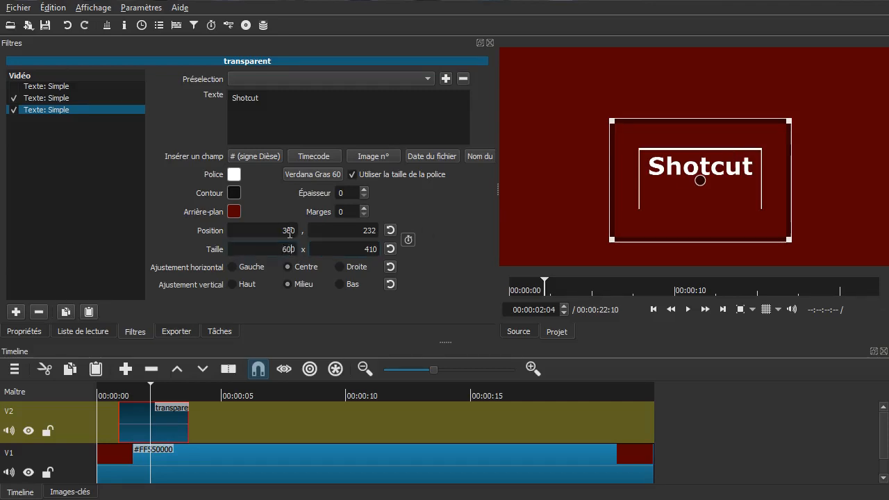
key("BackSpace")
type("1")
left_click(333, 248)
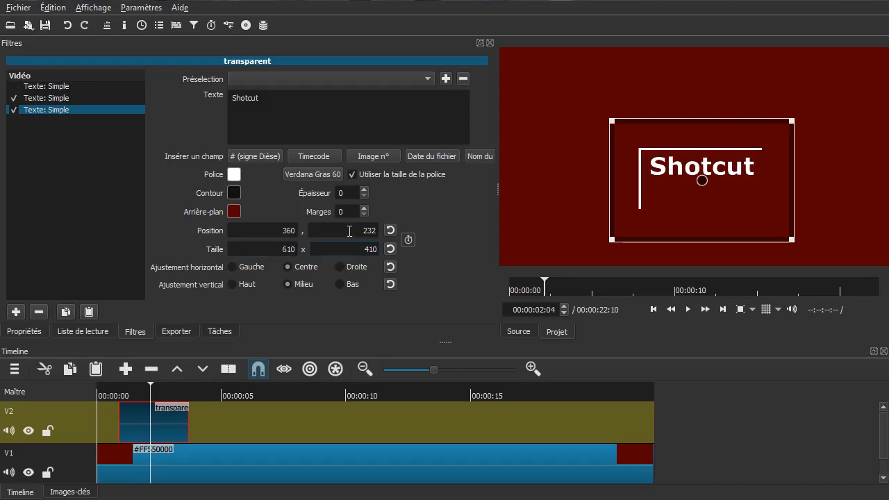
key("BackSpace")
type("390")
key("Return")
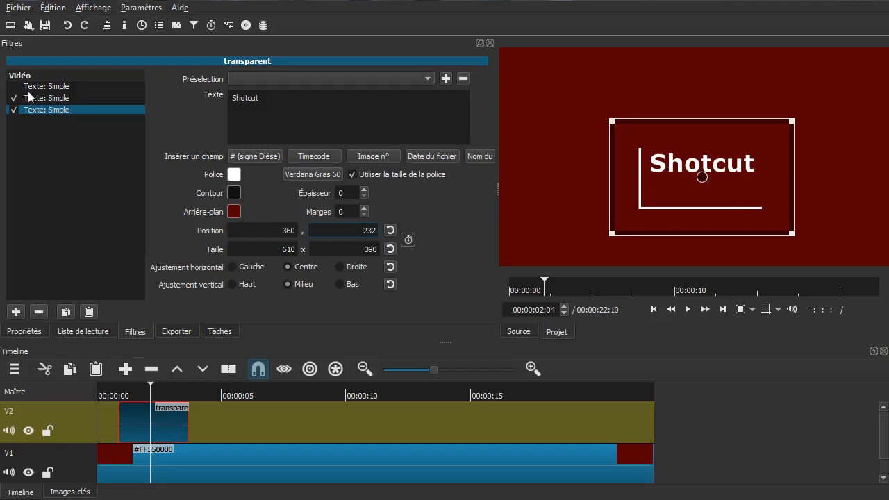
Step: Toggle each of the three text filters to check its contribution to the title, leaving only the first one disabled
left_click(16, 87)
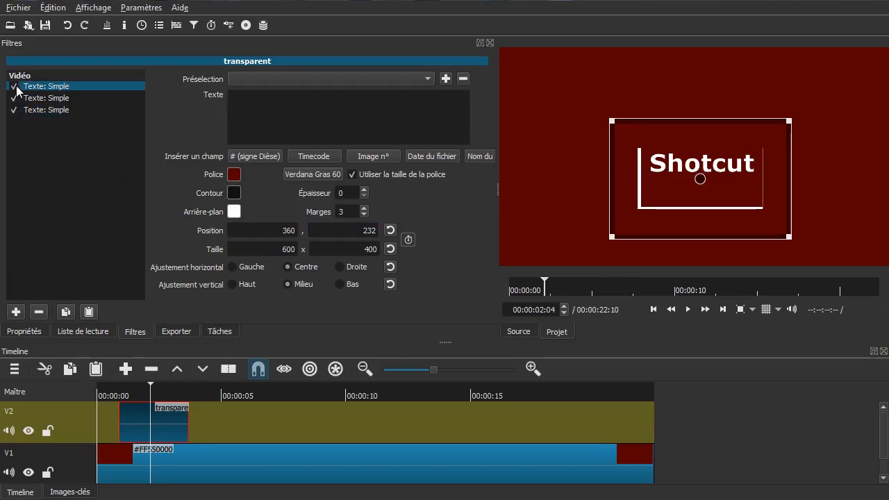
left_click(16, 88)
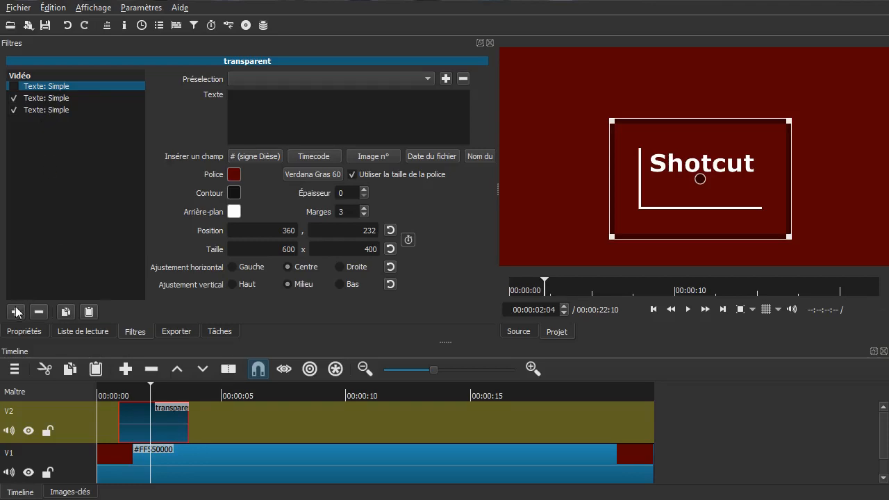
left_click(13, 100)
left_click(12, 99)
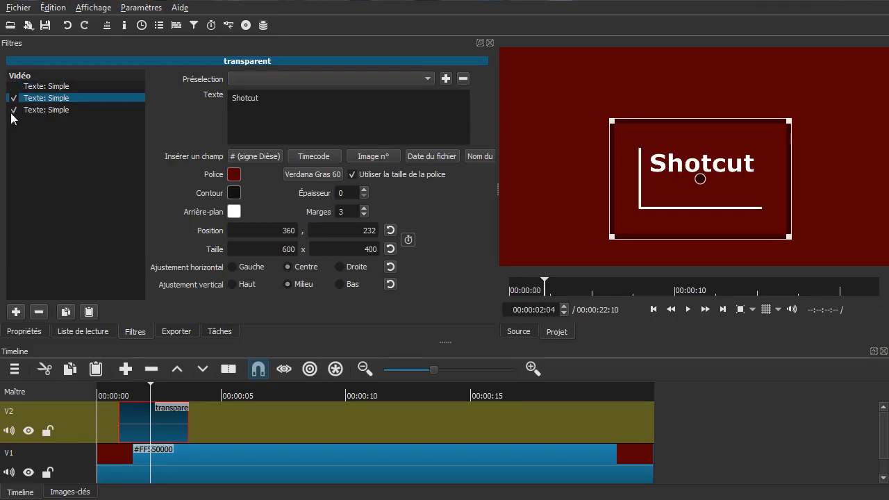
left_click(13, 110)
left_click(13, 111)
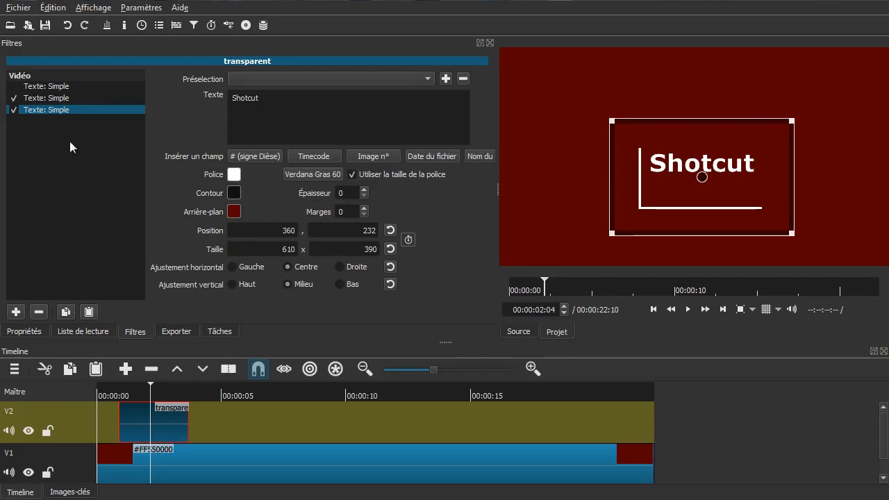
Step: Set the third text filter's background colour to white (#ffffff) with an alpha of 0
left_click(233, 215)
left_click(632, 303)
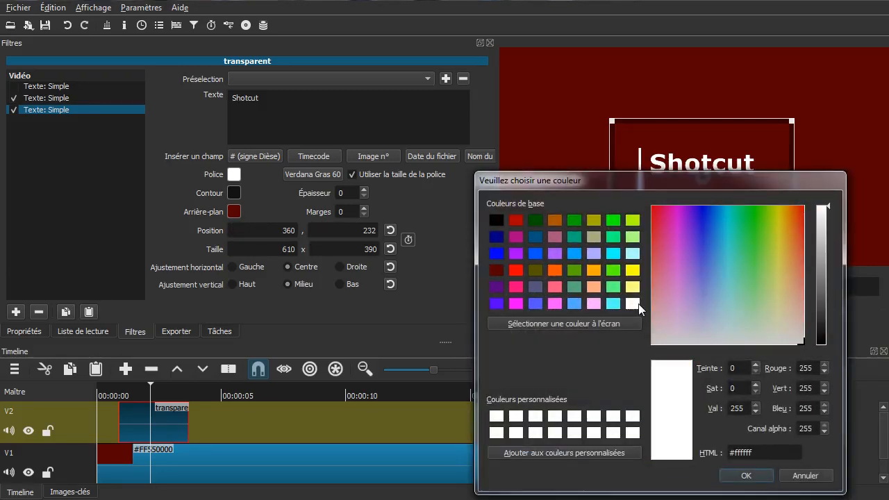
double_click(807, 429)
type("00")
left_click(748, 476)
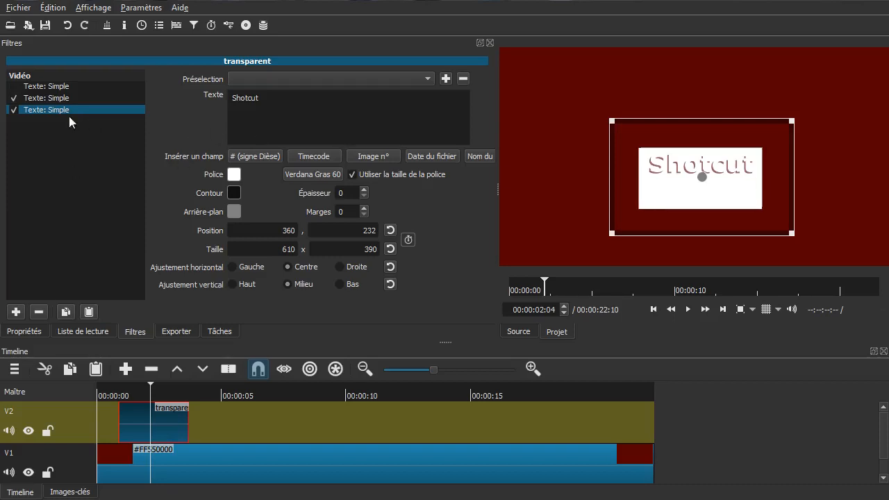
Step: Compare the second and third text filters of the transparent clip by toggling each off and on, leaving both enabled
left_click(54, 99)
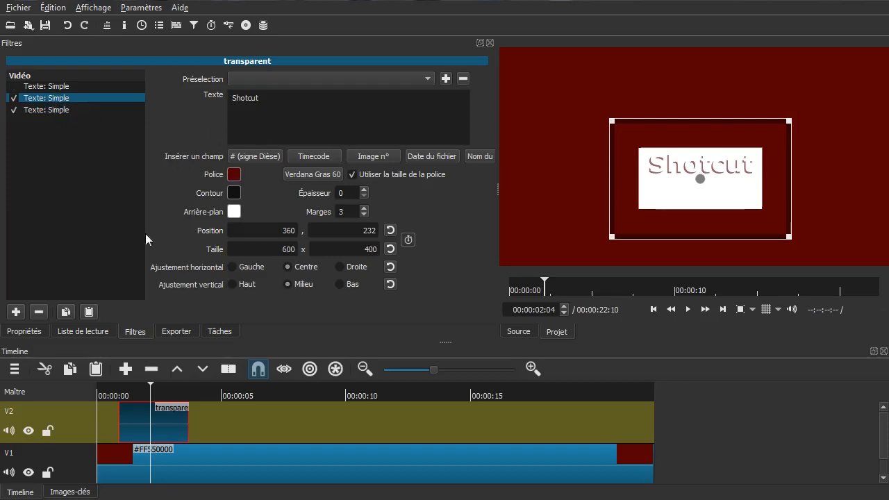
left_click(80, 429)
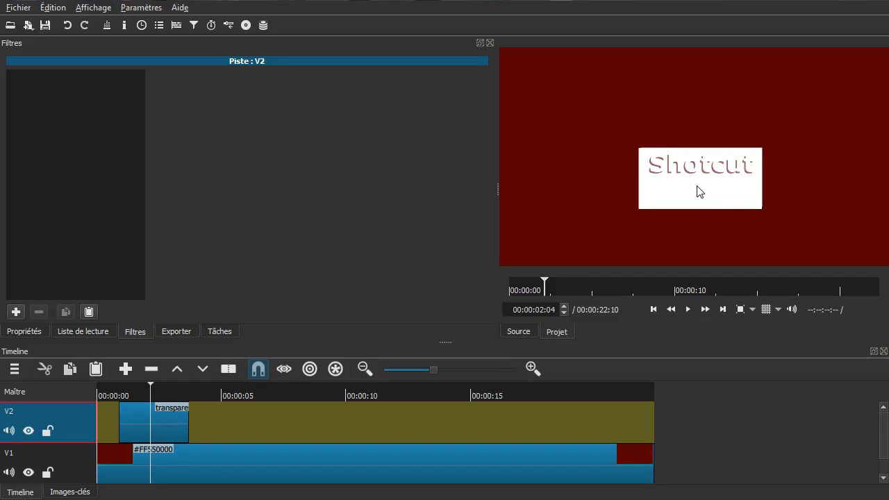
left_click(136, 425)
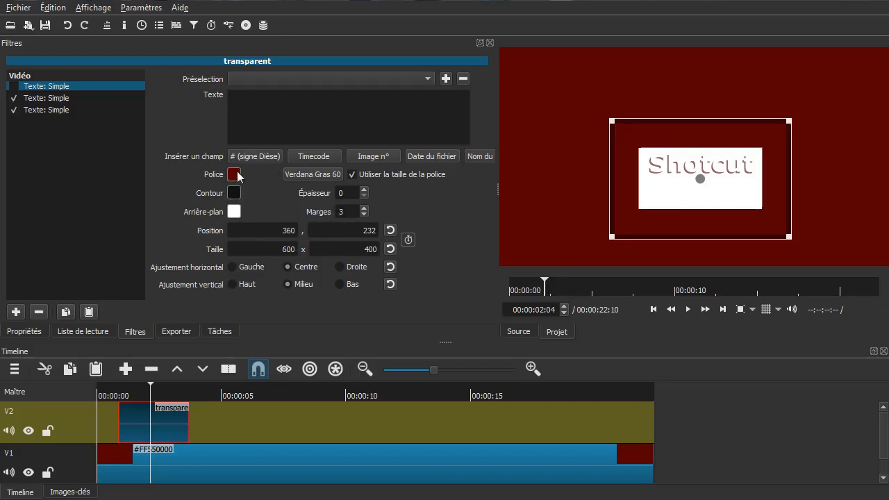
left_click(26, 99)
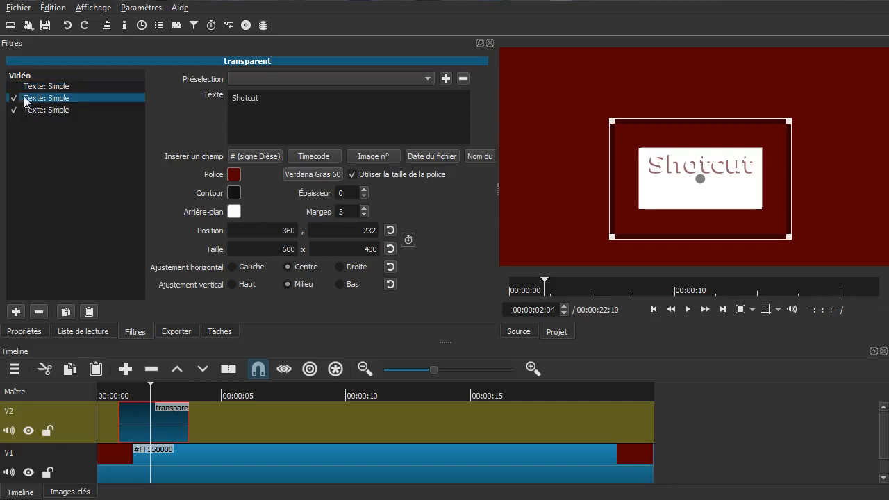
left_click(14, 99)
left_click(14, 99)
left_click(12, 112)
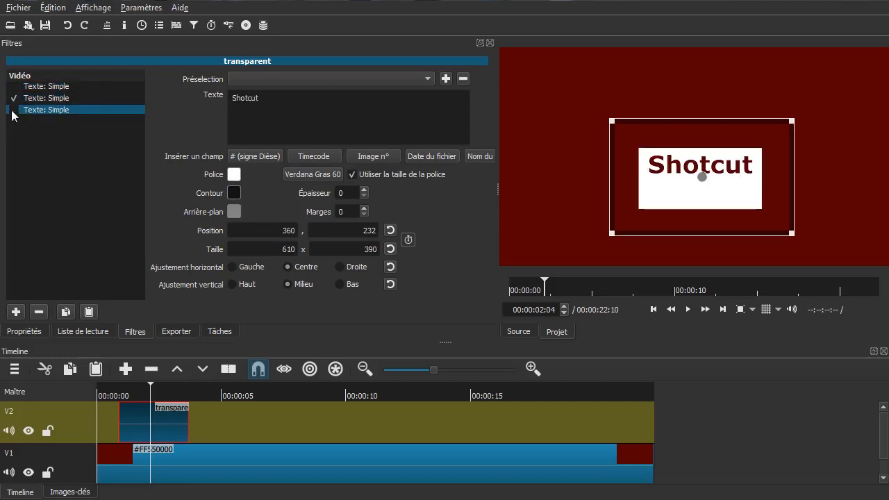
left_click(12, 112)
left_click(12, 111)
left_click(12, 111)
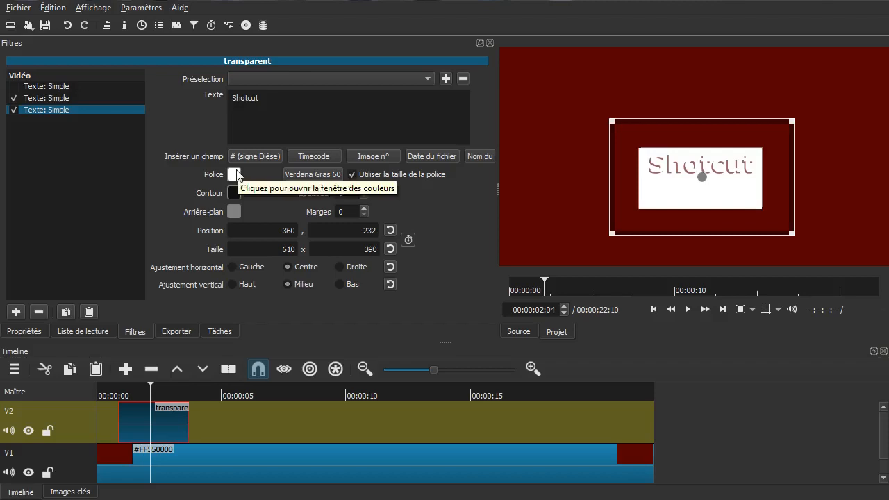
Step: Change the second text filter's font colour to black (#000000)
left_click(39, 100)
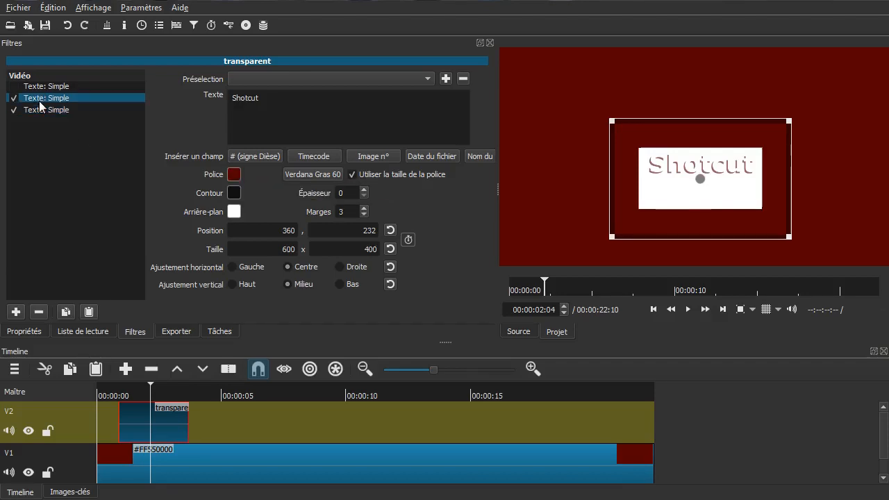
left_click(234, 175)
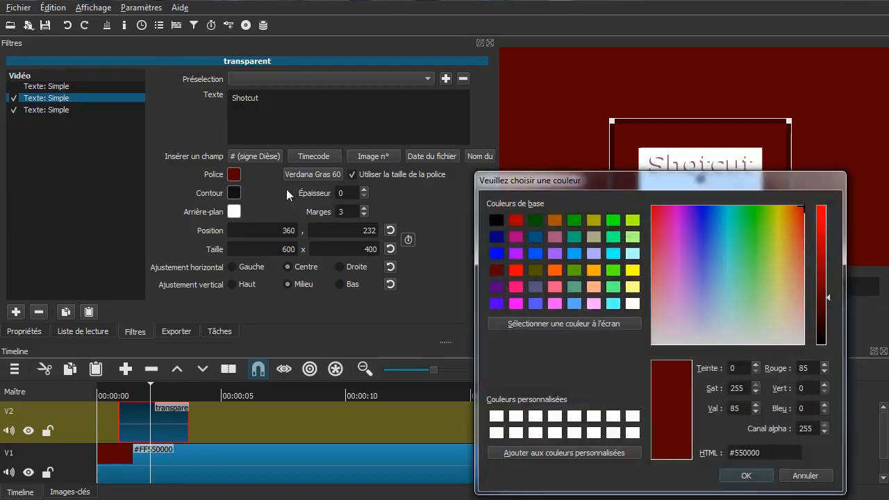
left_click(496, 220)
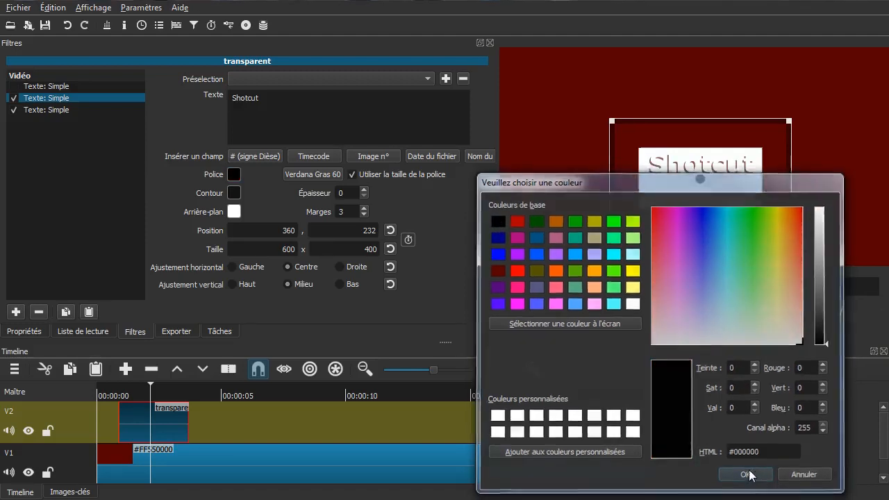
left_click(746, 476)
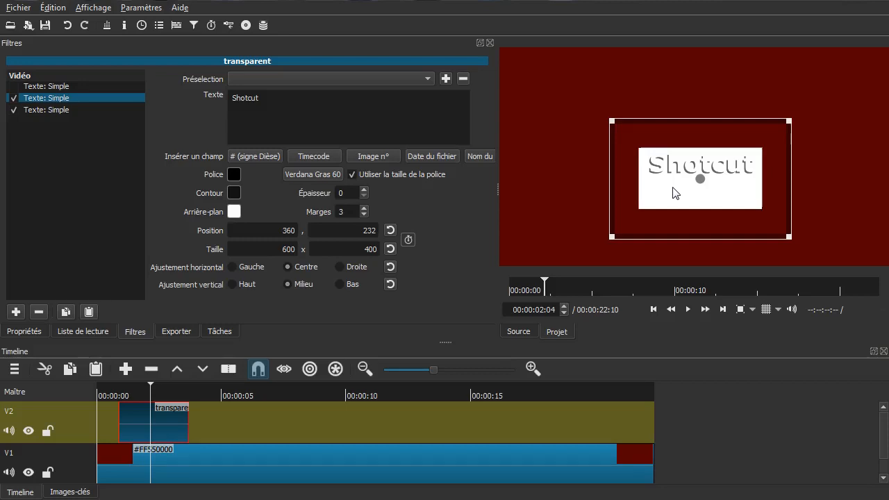
Step: Reduce the third text filter's width, trying 600 and settling on 590
left_click(57, 109)
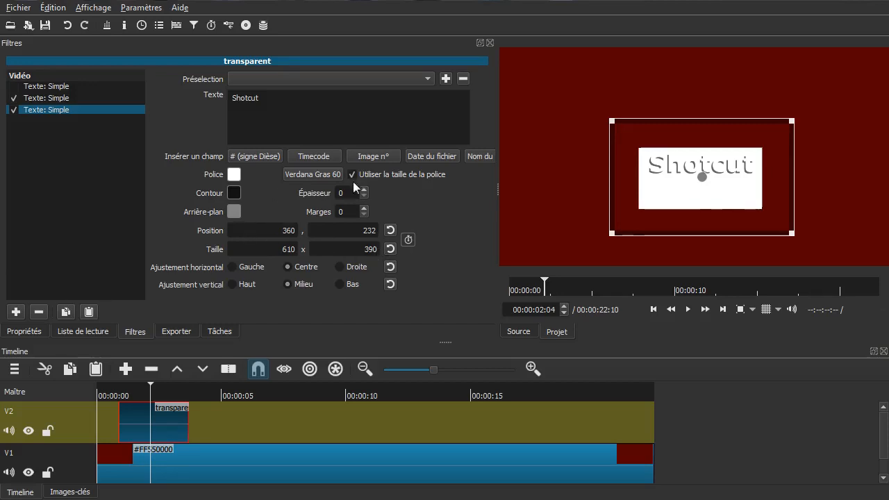
left_click_drag(274, 249, 337, 250)
type("600")
left_click(348, 251)
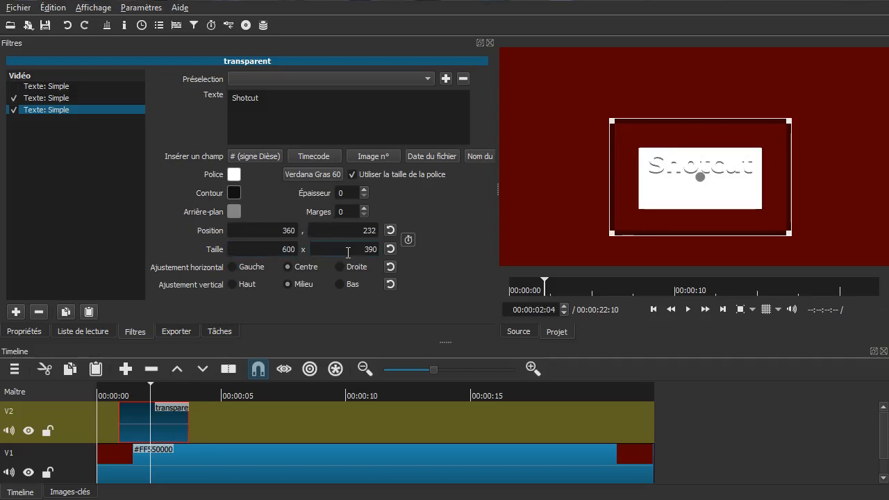
double_click(251, 247)
type("590")
key("Tab")
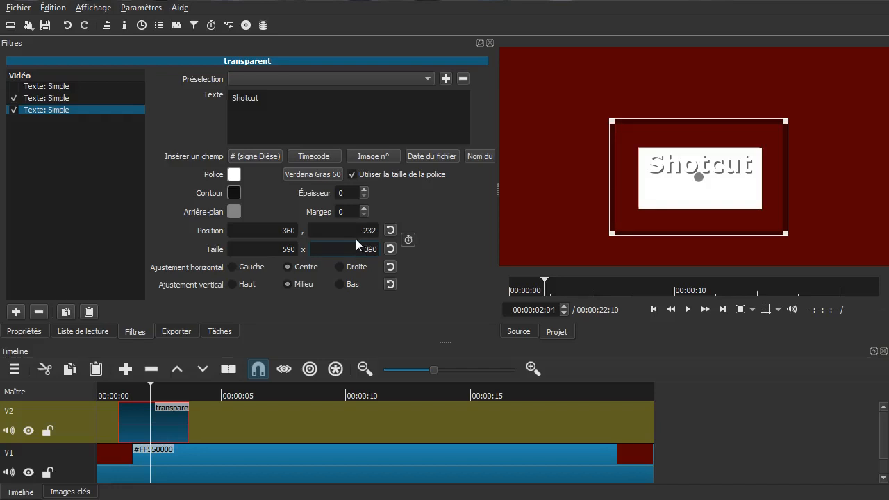
Step: Try heights of 400 and 410 on the third text filter and set it back to 390
left_click_drag(358, 249, 401, 249)
type("400")
double_click(358, 252)
type("410")
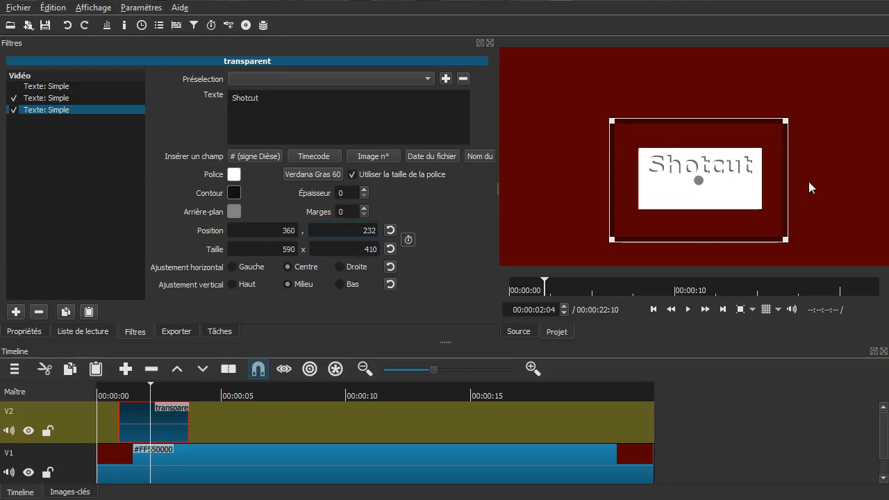
double_click(368, 249)
type("390")
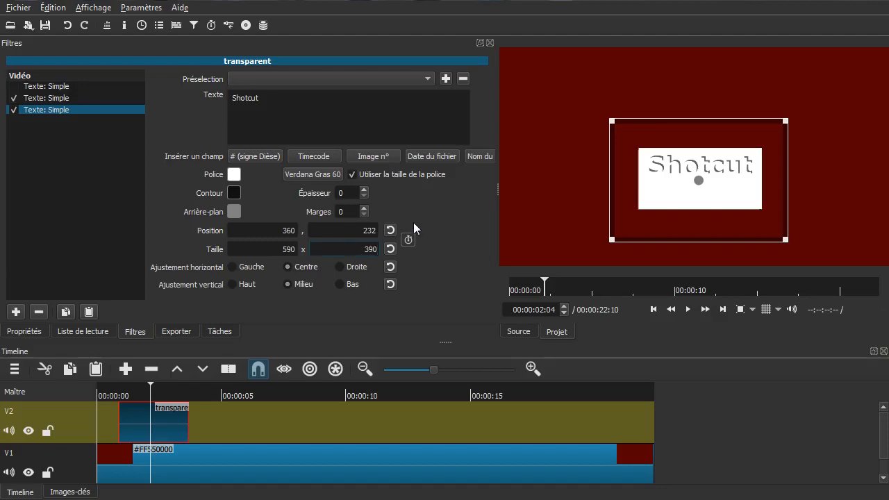
left_click(363, 230)
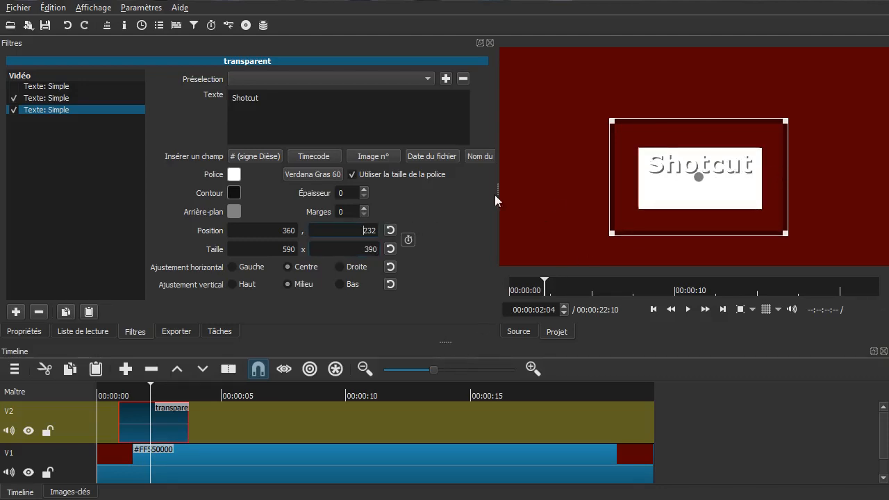
left_click_drag(411, 192, 501, 189)
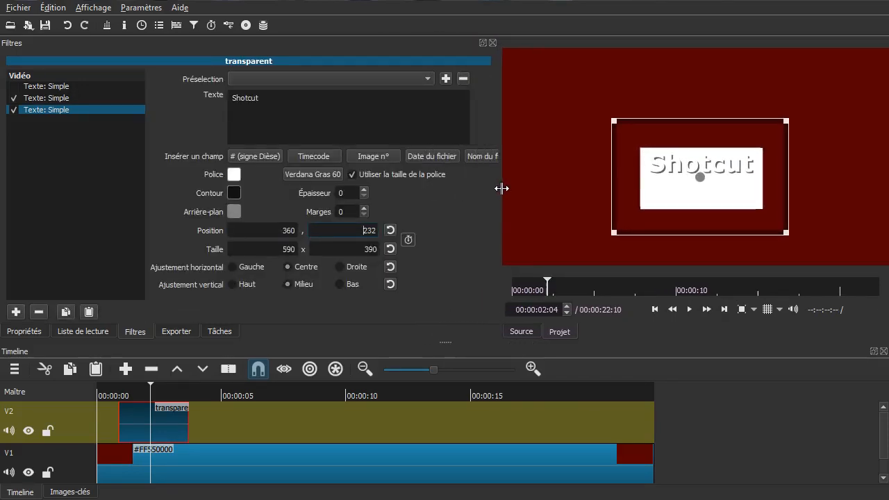